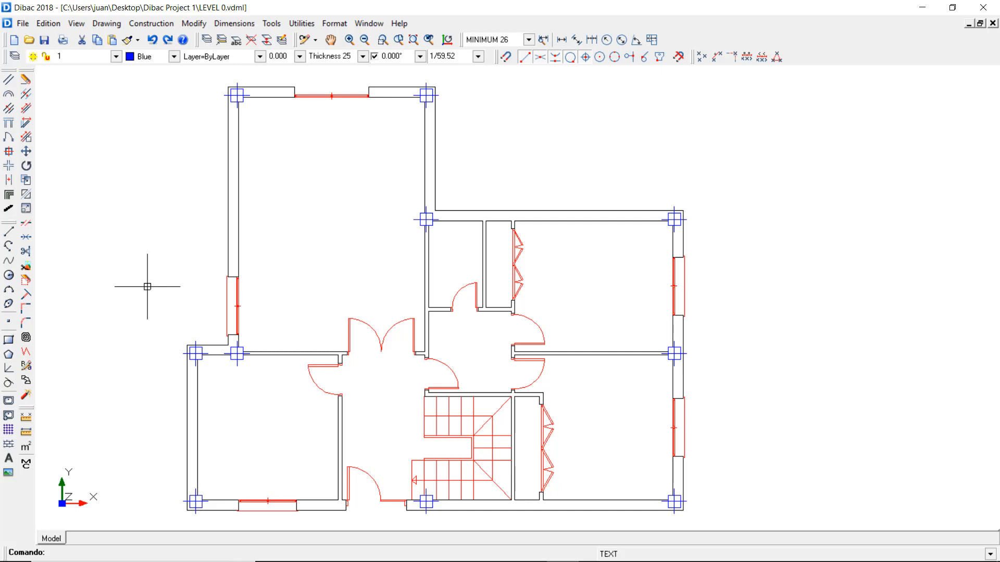
# Step: Start the Line command with the current drawing colour set to Block
pyautogui.click(8, 230)
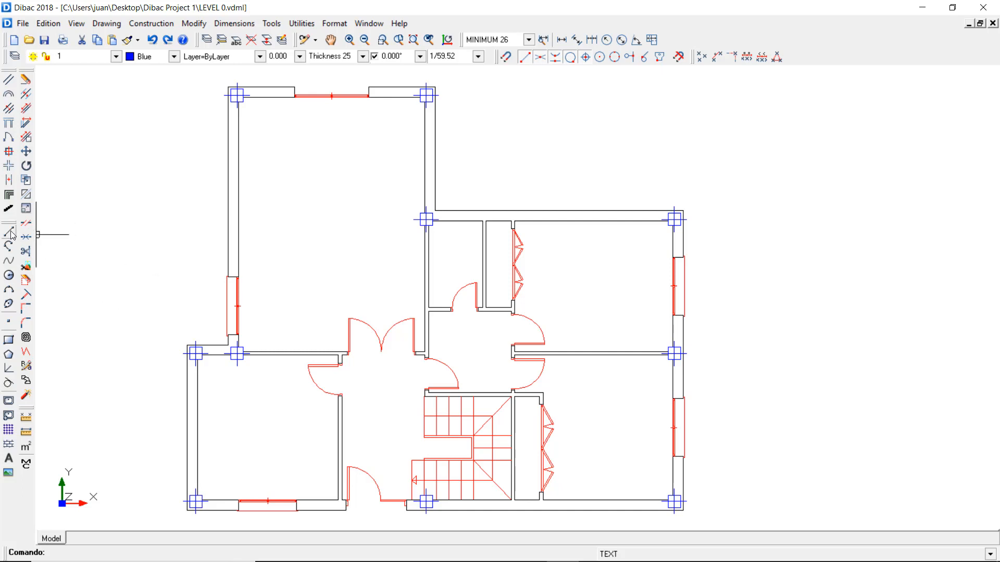
pyautogui.click(174, 56)
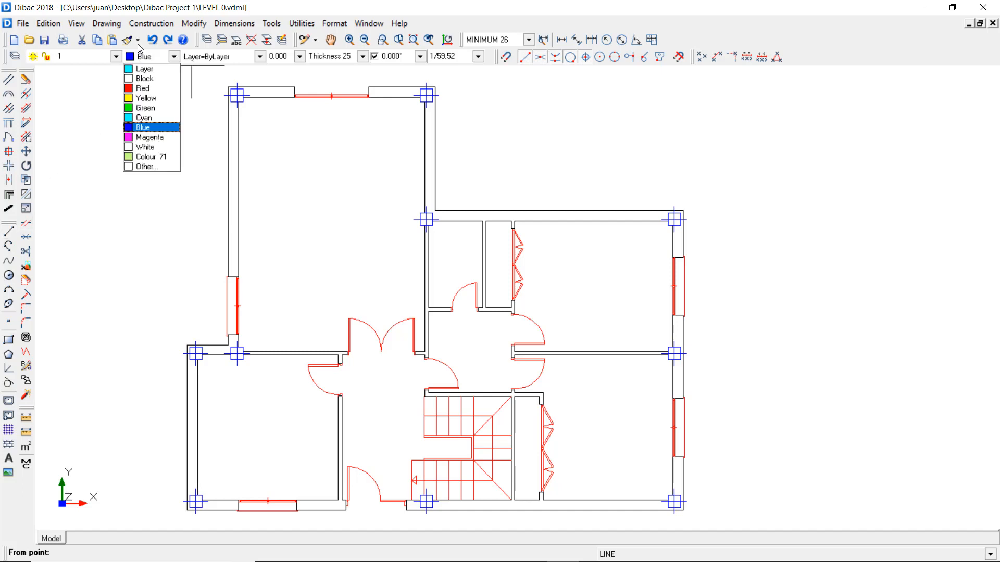
pyautogui.click(166, 78)
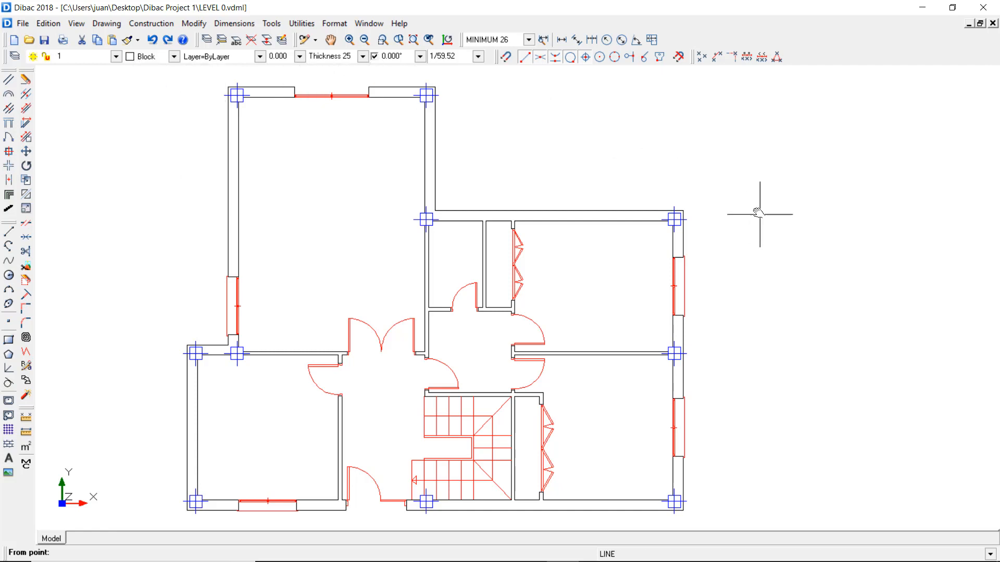
# Step: Draw a closed rectangle 0.4 wide and 0.27 high with lines in the empty area beside the floor plan
pyautogui.scroll(5, 524, 243)
pyautogui.scroll(2, 496, 243)
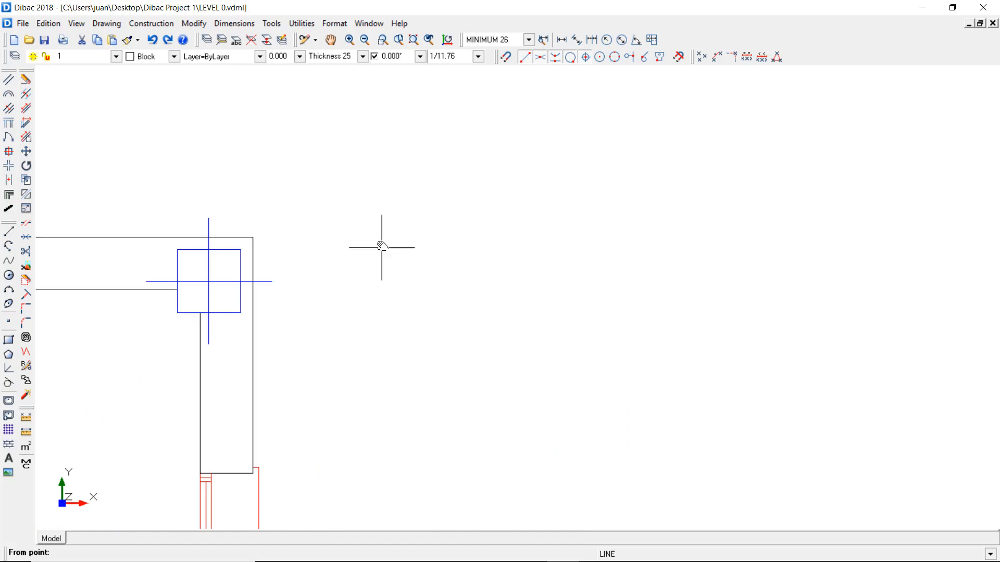
pyautogui.scroll(1, 411, 232)
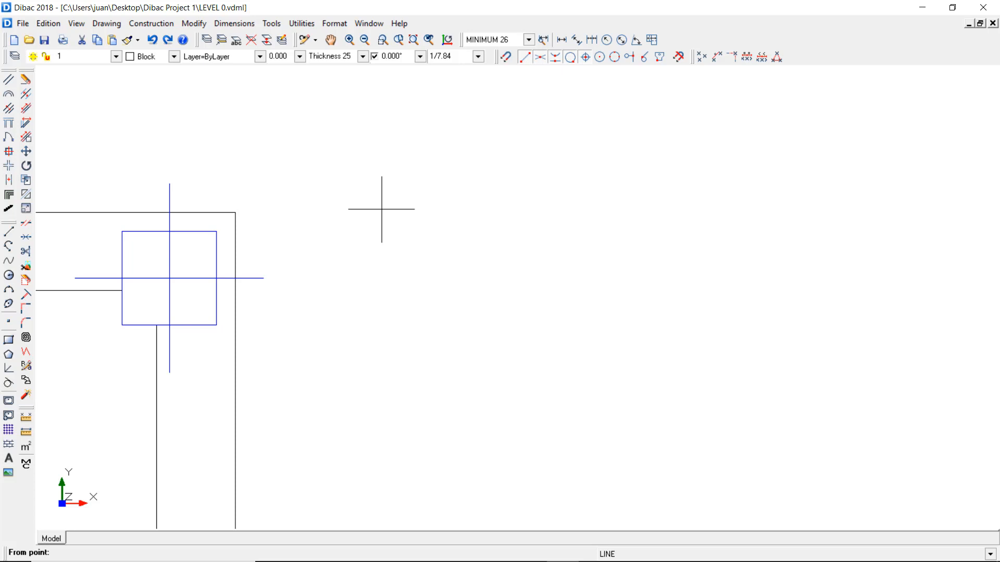
pyautogui.scroll(2, 382, 209)
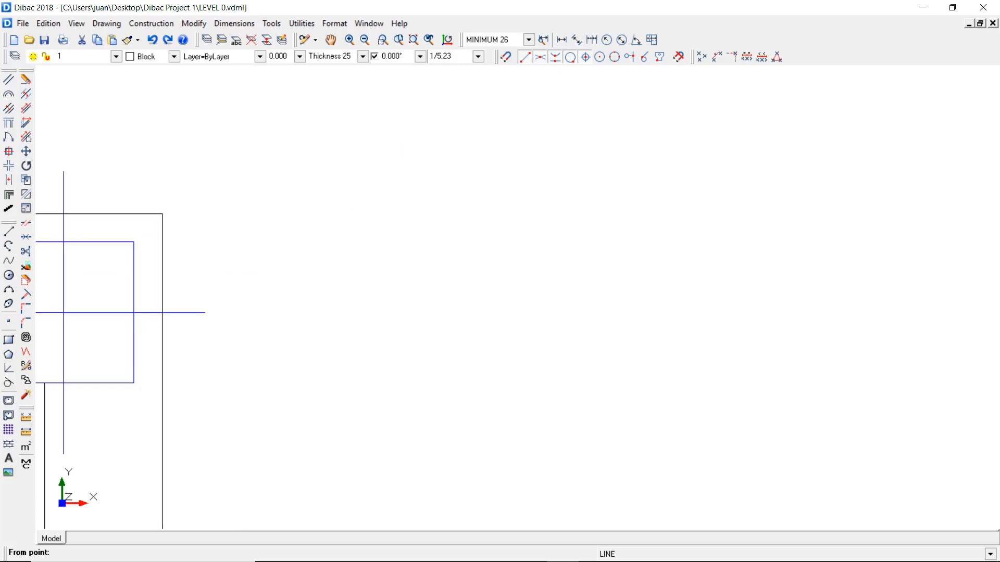
pyautogui.click(374, 160)
pyautogui.write('0,27')
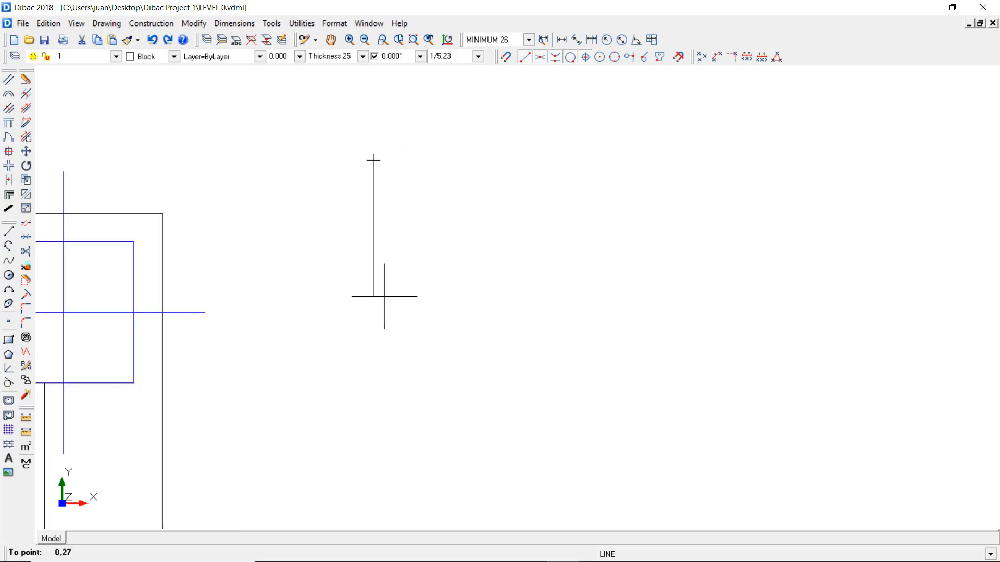
pyautogui.press('Return')
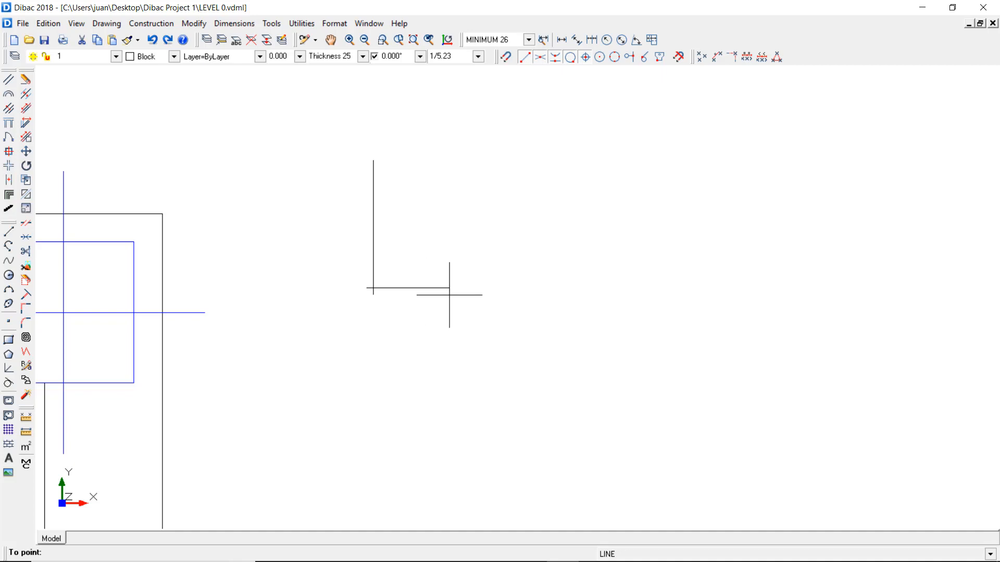
pyautogui.write('0,4')
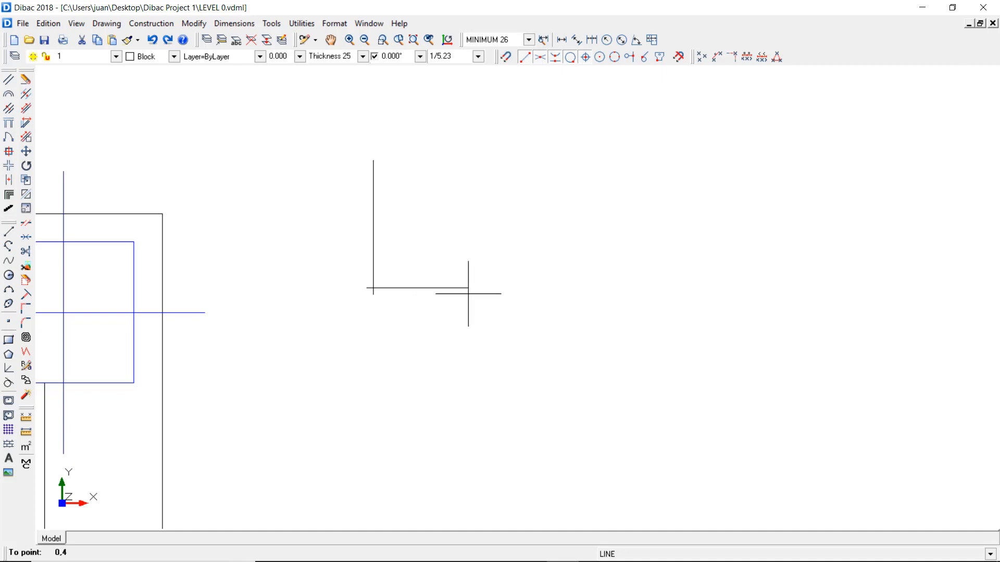
pyautogui.press('Return')
pyautogui.write('0,')
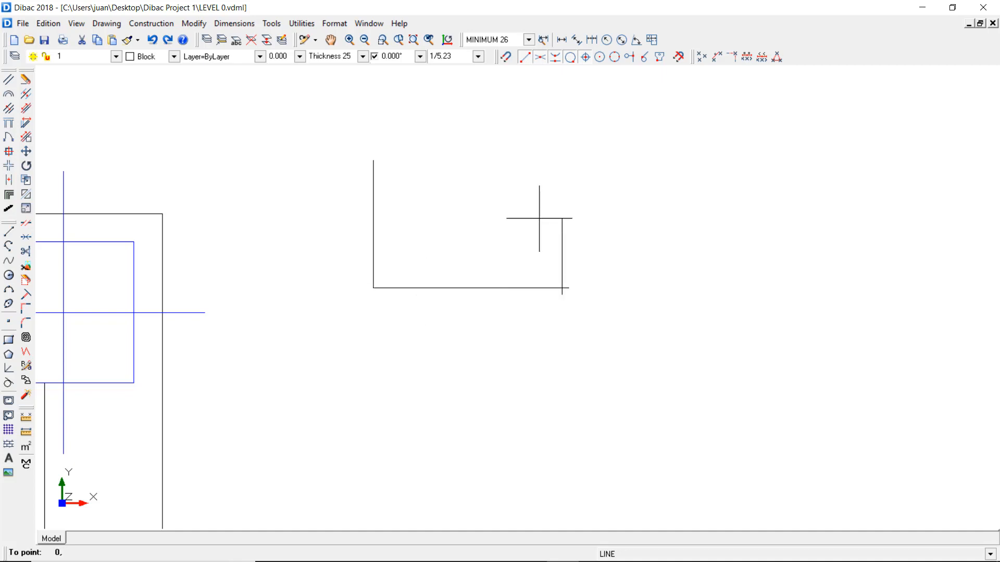
pyautogui.write('27')
pyautogui.press('Return')
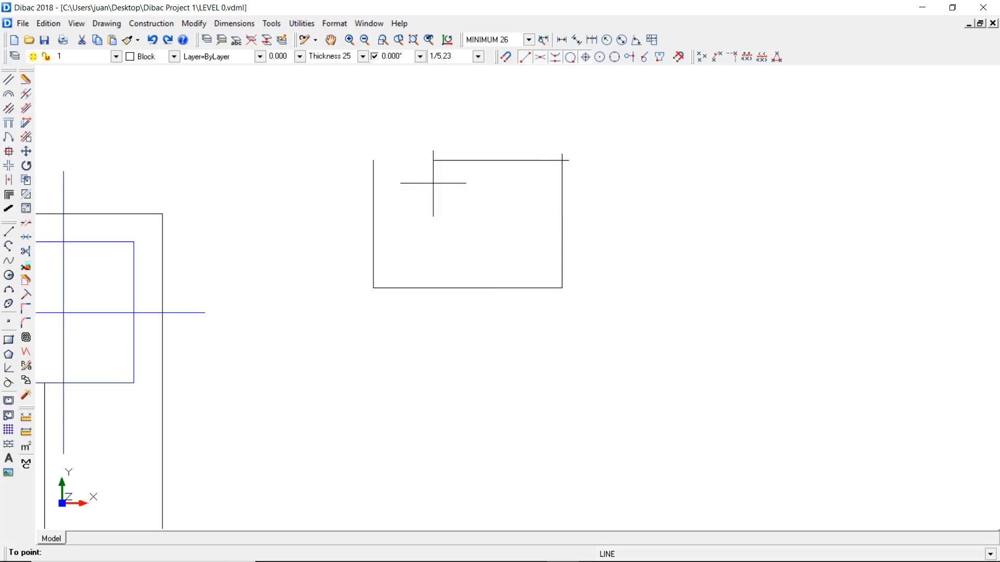
pyautogui.click(373, 161)
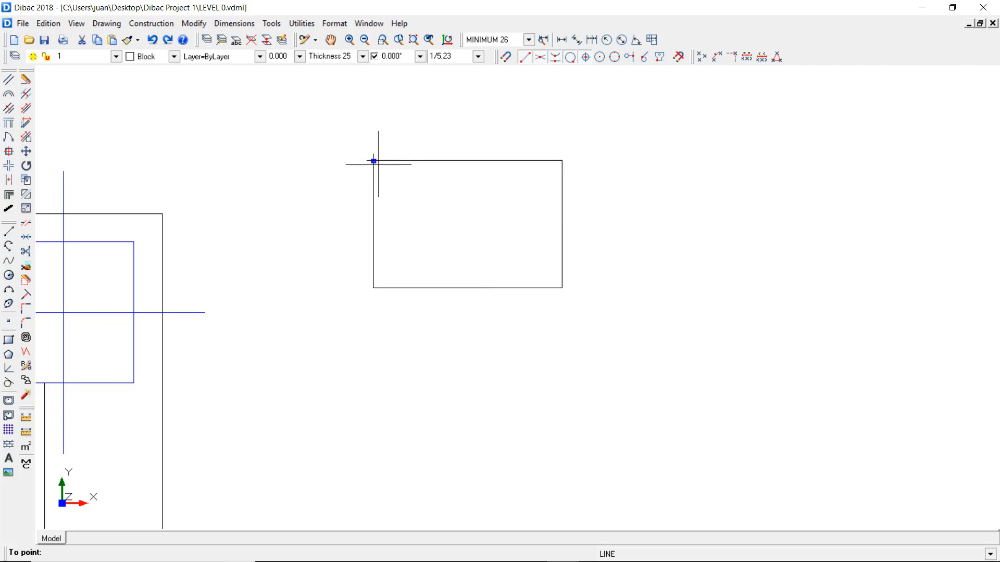
pyautogui.press('Escape')
# Step: Create a parallel of the rectangle's right edge at a distance of 0.06 toward the inside
pyautogui.scroll(3, 473, 207)
pyautogui.moveTo(525, 247); pyautogui.dragTo(510, 274, button='middle')
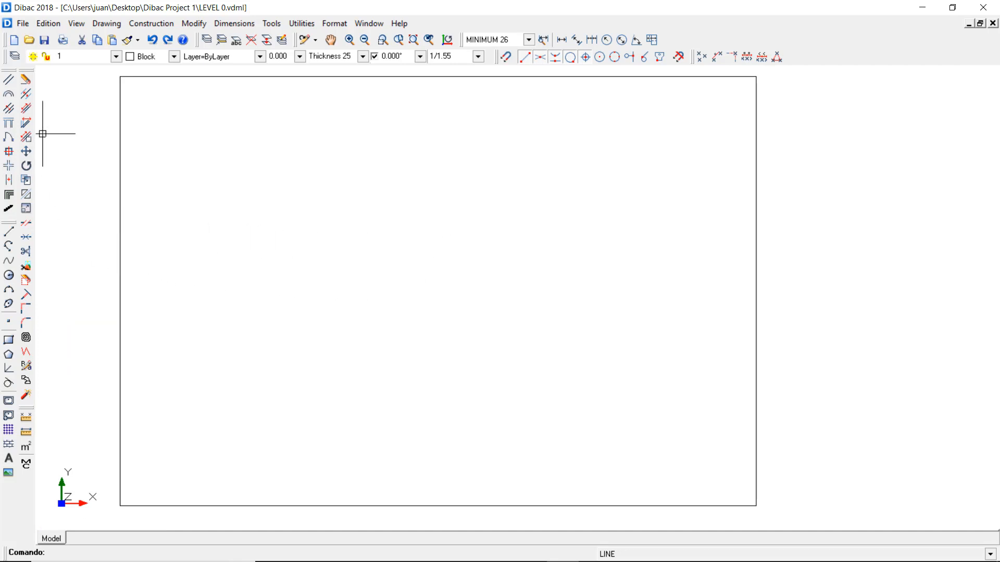
pyautogui.click(25, 94)
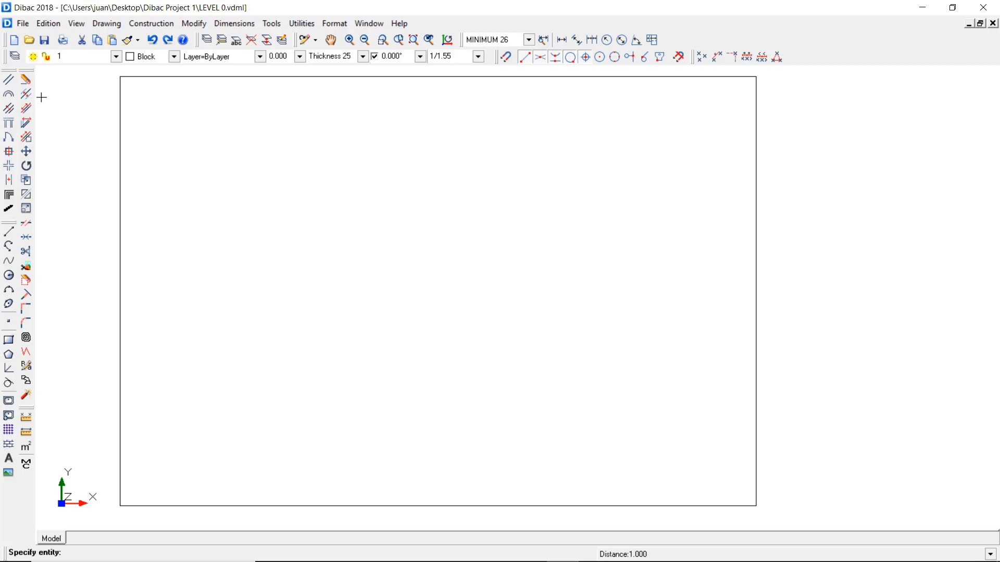
pyautogui.write('0,06')
pyautogui.press('Return')
pyautogui.click(755, 240)
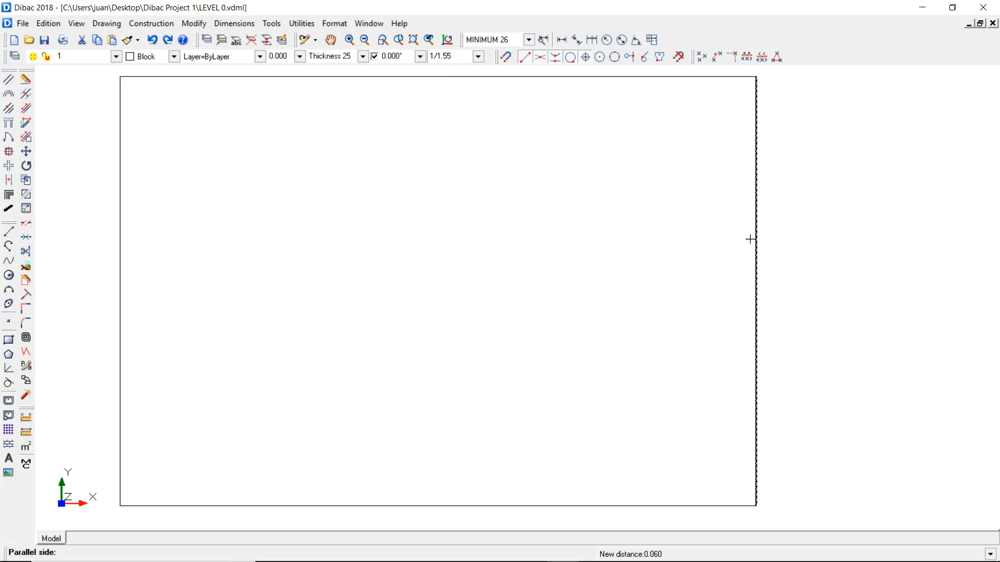
pyautogui.click(640, 236)
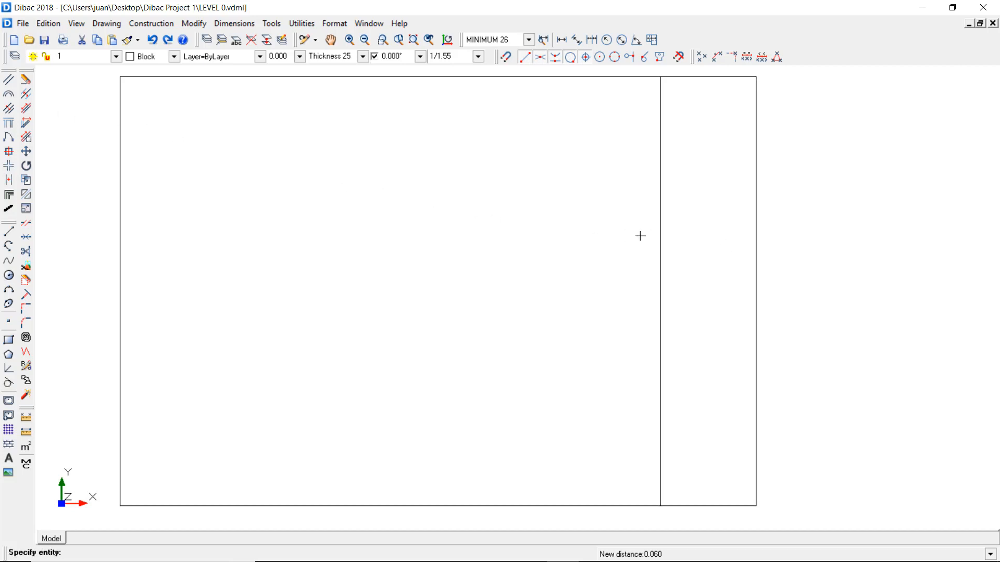
# Step: Create a parallel of the rectangle's bottom edge at a distance of 0.04 toward the inside
pyautogui.write('0,04')
pyautogui.press('Return')
pyautogui.click(587, 506)
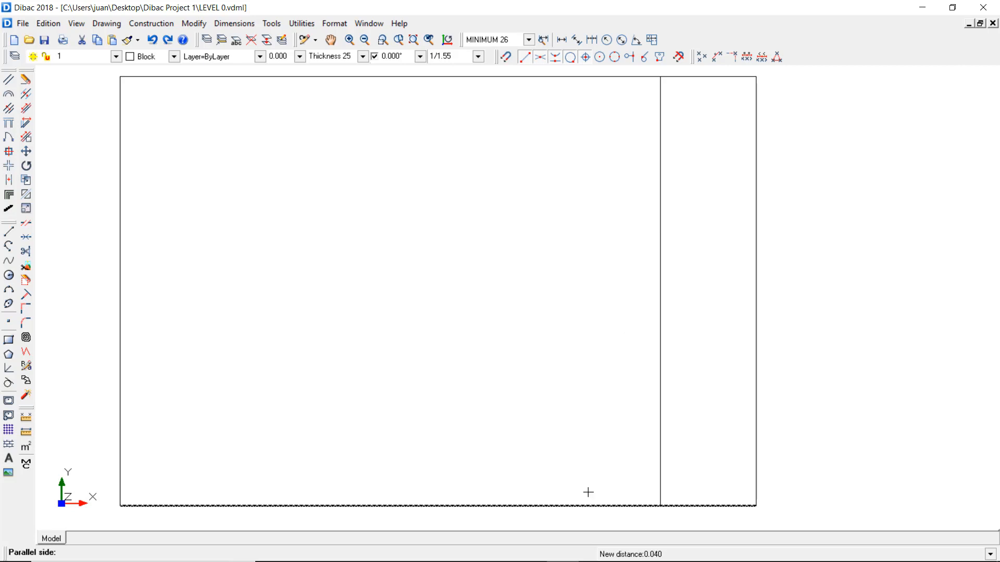
pyautogui.click(579, 409)
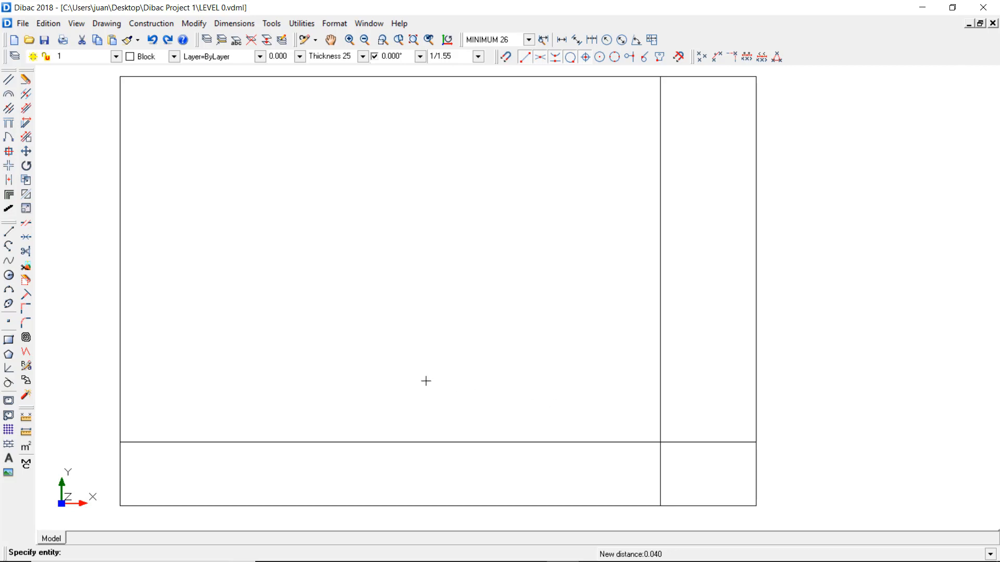
# Step: Connect the two inner parallel lines into a corner, leaving a small title block box in the sheet's lower-right corner
pyautogui.click(28, 308)
pyautogui.click(708, 443)
pyautogui.click(660, 470)
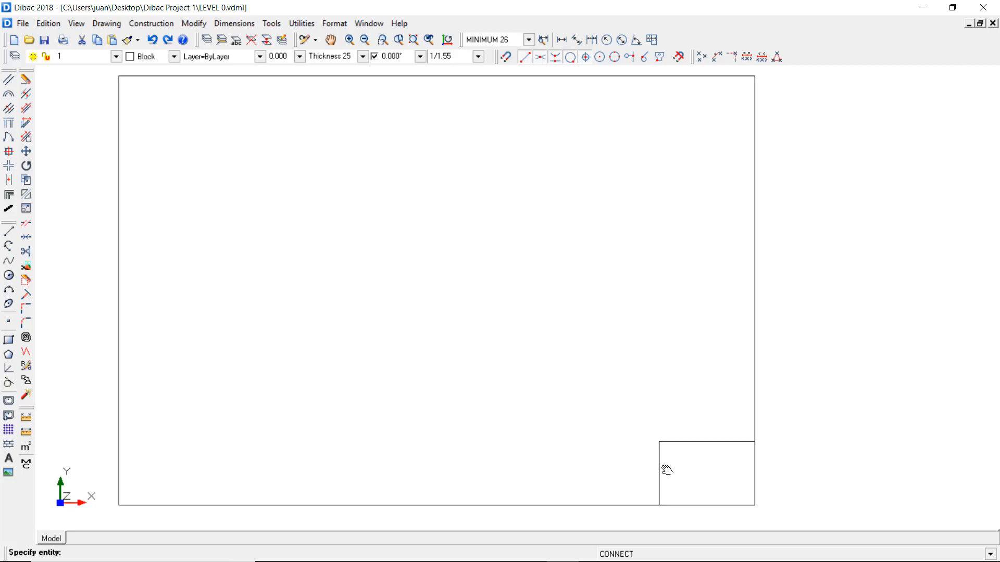
pyautogui.moveTo(662, 469)
pyautogui.mouseDown(button='middle')
pyautogui.moveTo(489, 344)
pyautogui.moveTo(311, 256)
pyautogui.mouseUp(button='middle')
pyautogui.scroll(4, 489, 343)
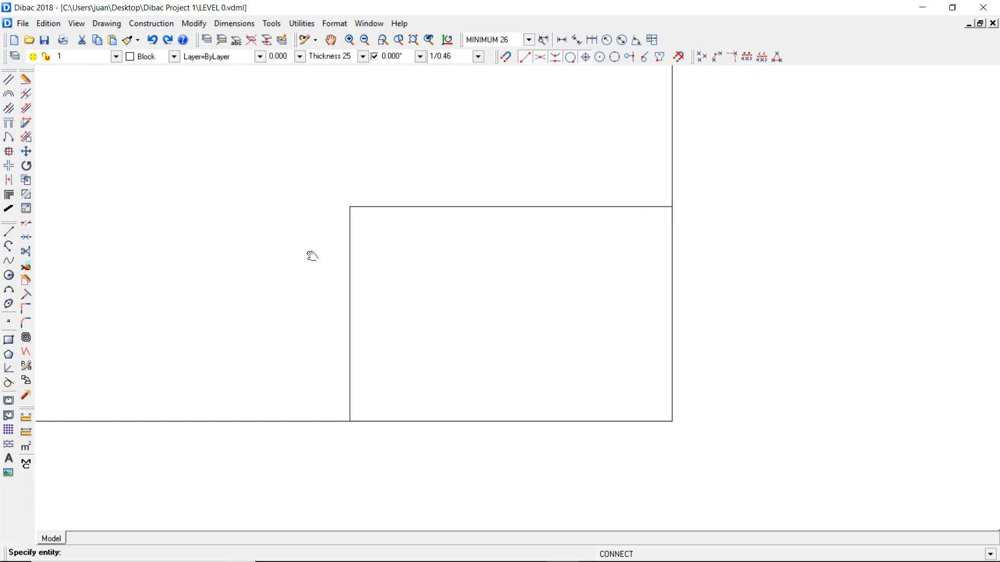
pyautogui.scroll(2, 388, 319)
pyautogui.moveTo(389, 319); pyautogui.dragTo(358, 310, button='middle')
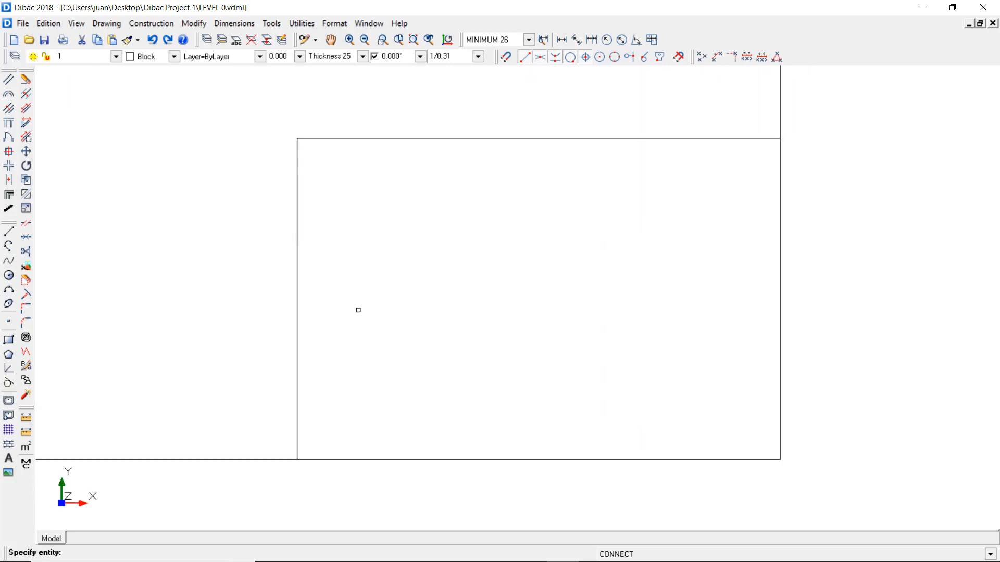
pyautogui.press('Escape')
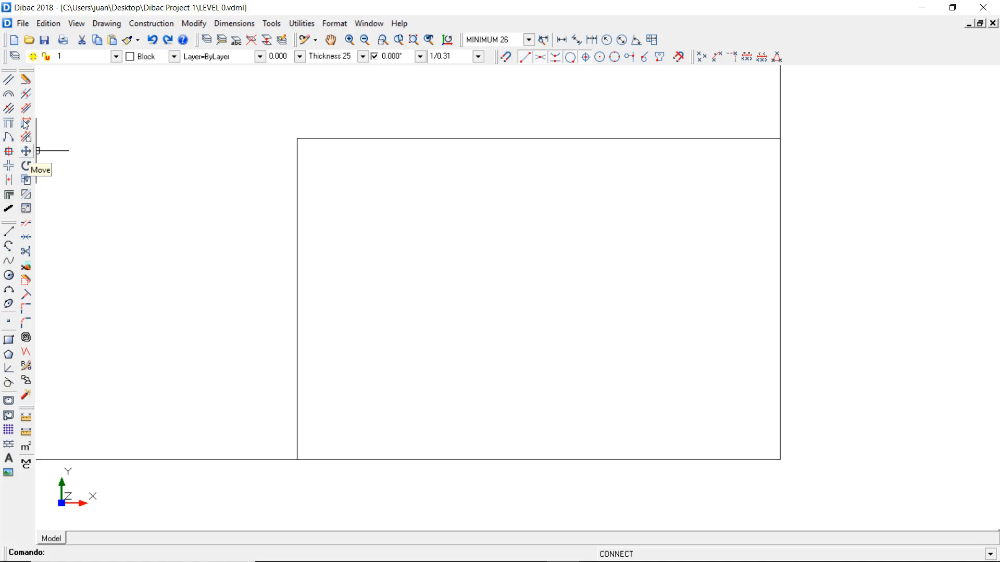
# Step: Copy the title block's left edge 0.025 to the right with the Move command, keeping the original line
pyautogui.click(26, 151)
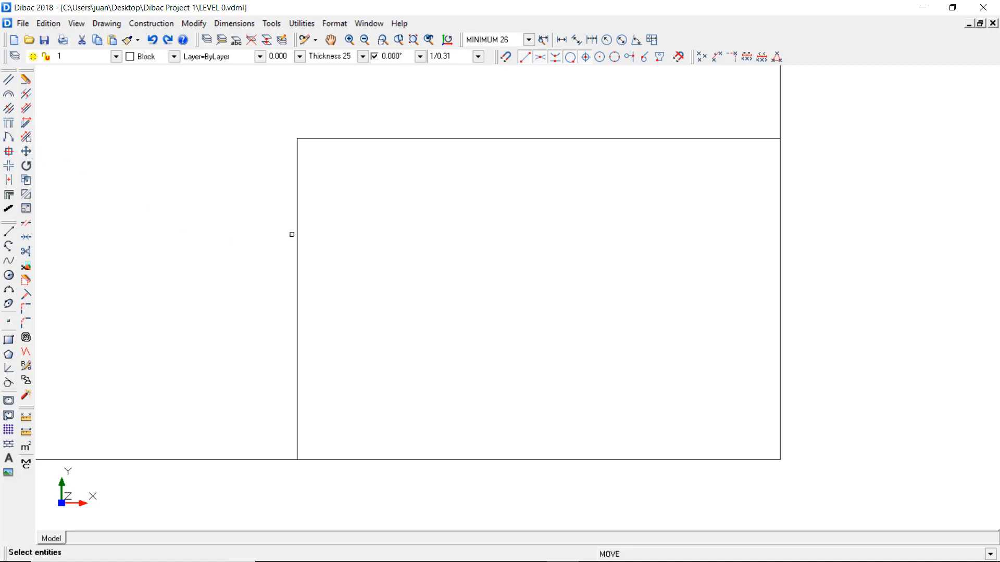
pyautogui.click(297, 234)
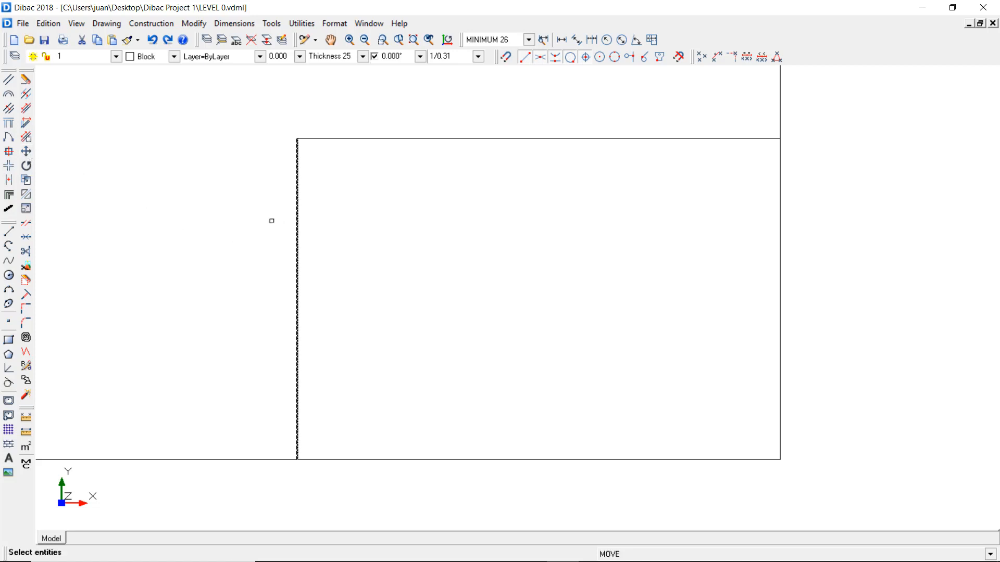
pyautogui.rightClick(271, 221)
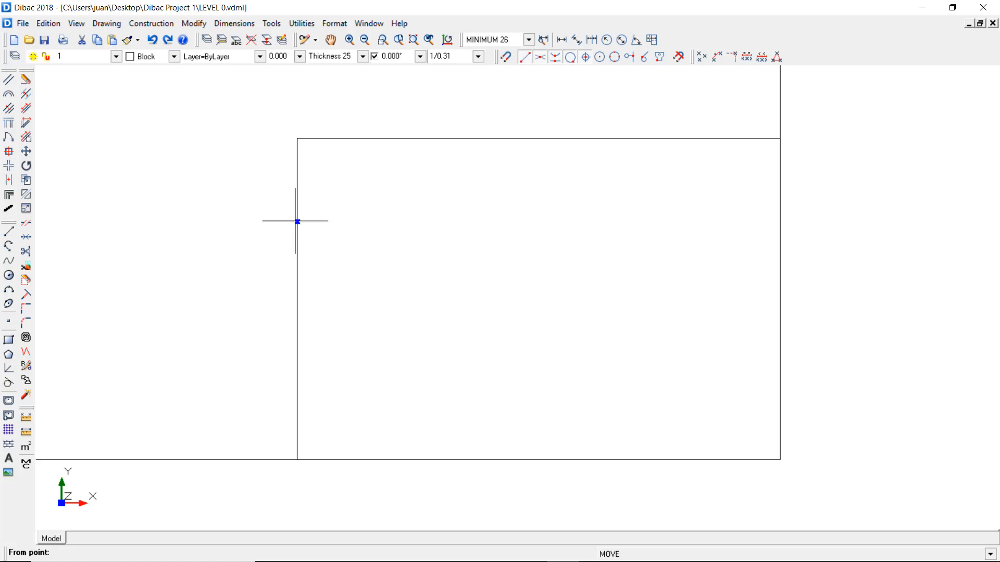
pyautogui.click(297, 221)
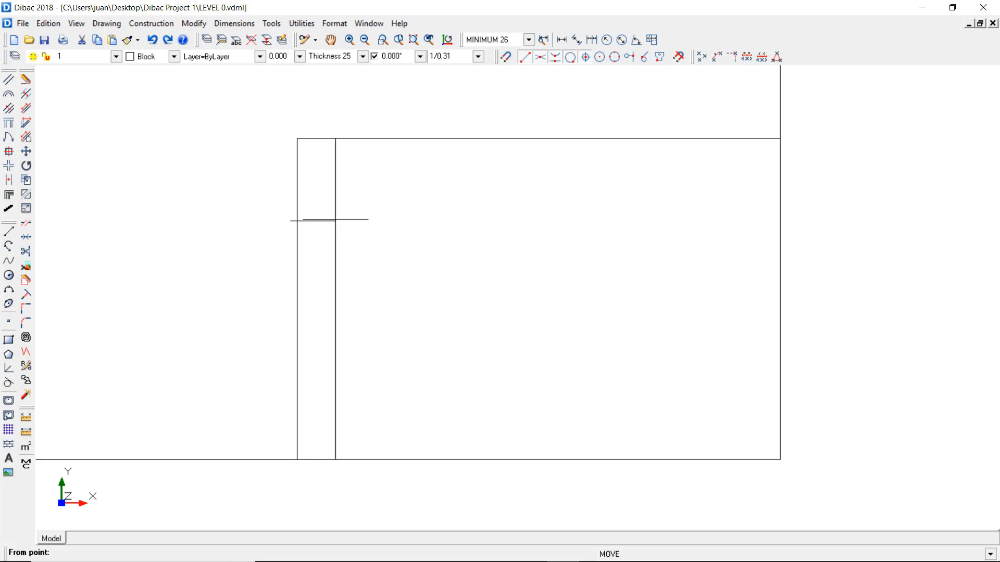
pyautogui.write('0,025')
pyautogui.press('Return')
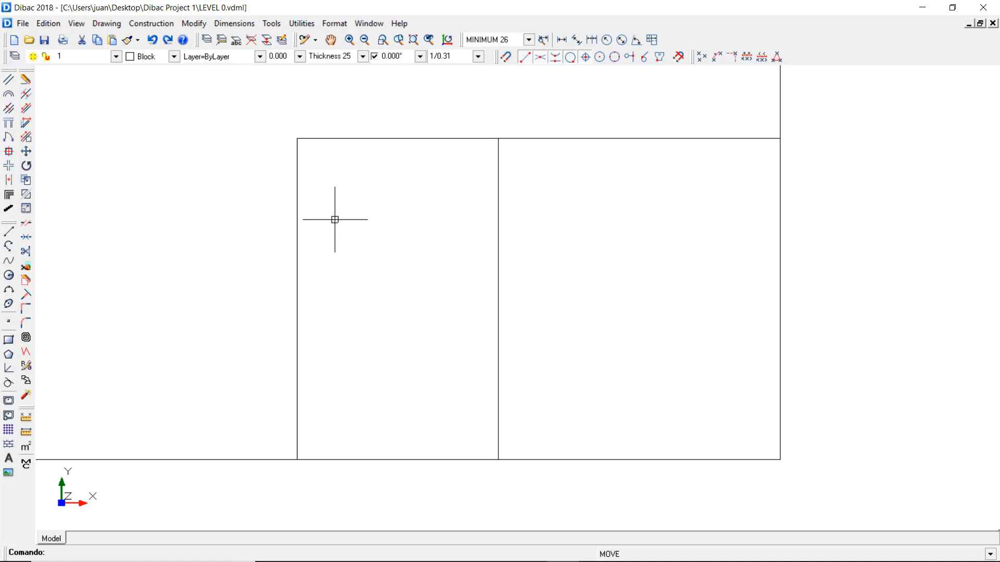
# Step: Copy the title block's top edge down to the midpoint of its left edge, using /2 for two equally spaced copies
pyautogui.click(26, 180)
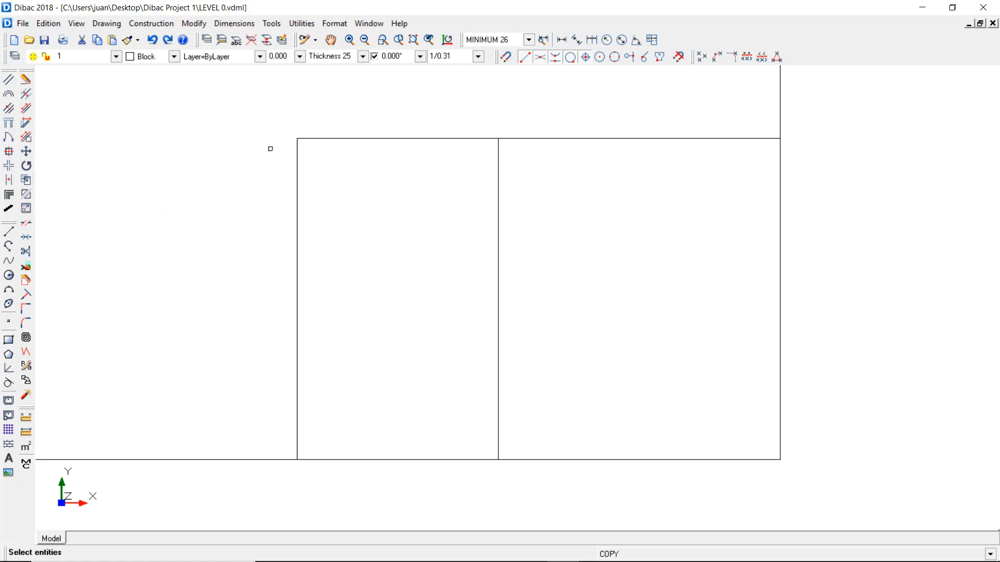
pyautogui.click(323, 138)
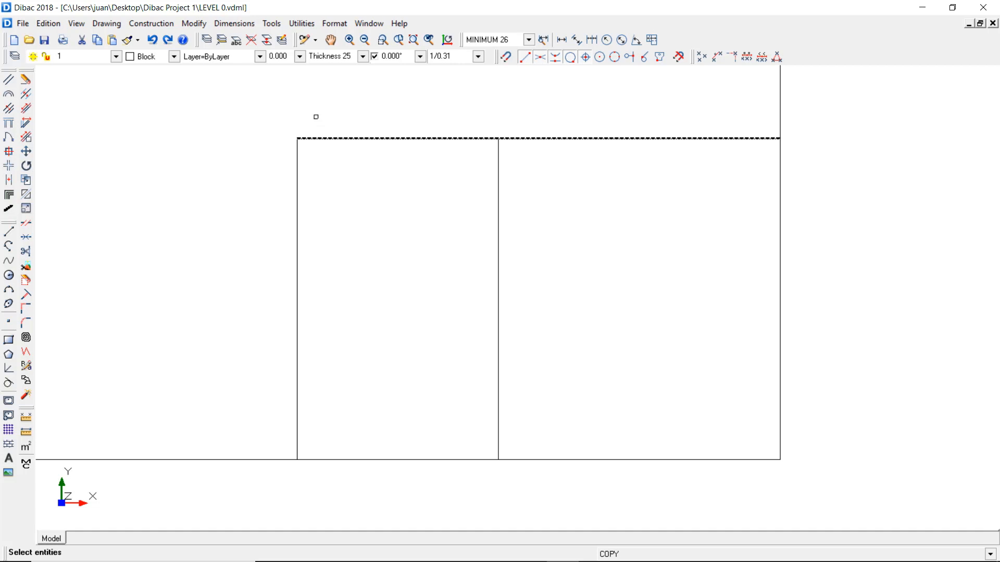
pyautogui.rightClick(315, 116)
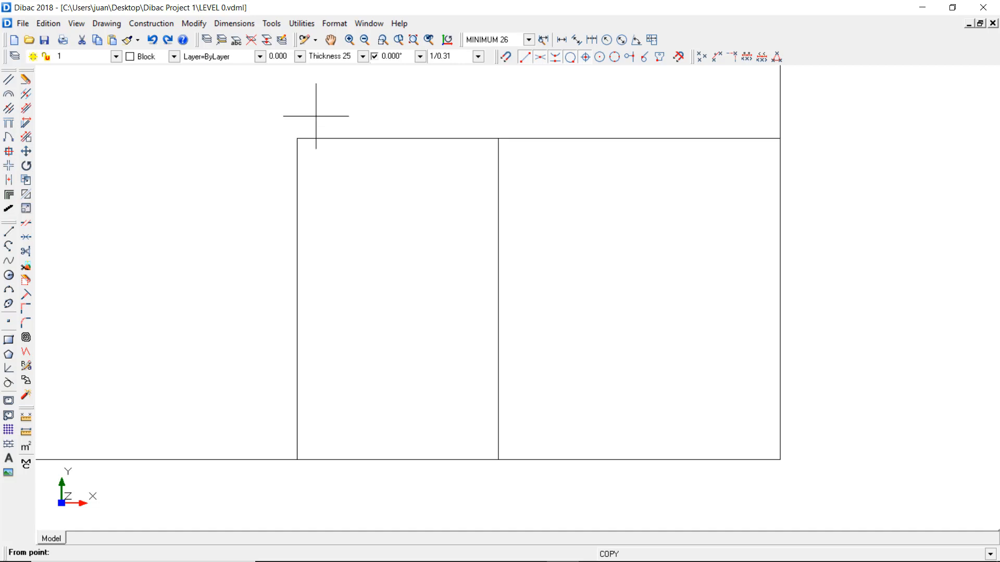
pyautogui.click(297, 138)
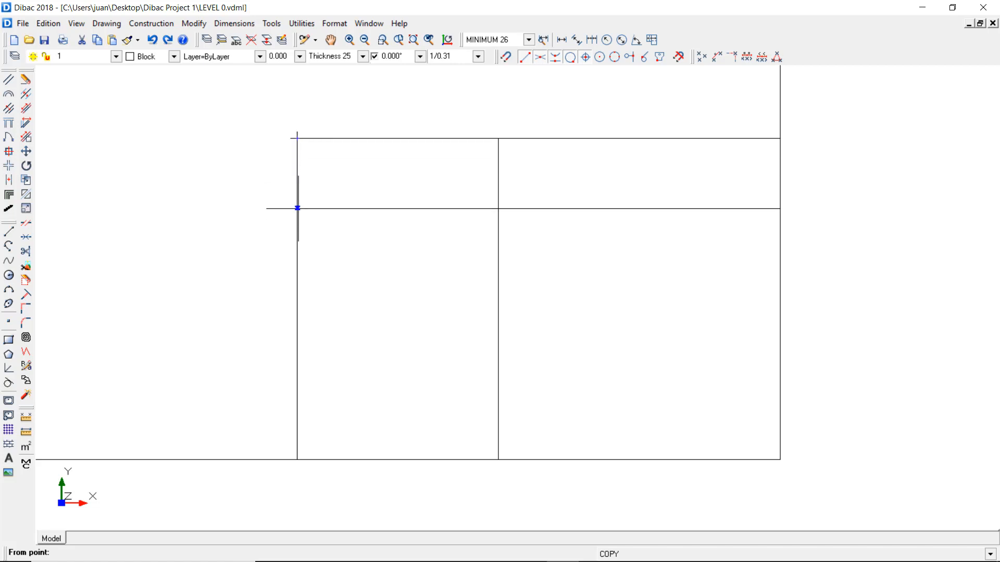
pyautogui.click(297, 299)
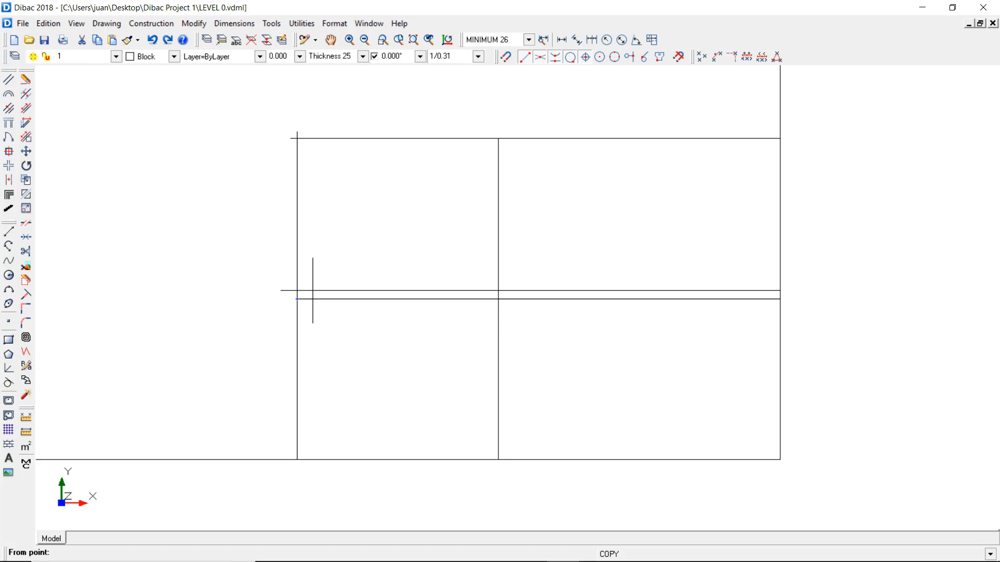
pyautogui.write('/2')
pyautogui.press('Return')
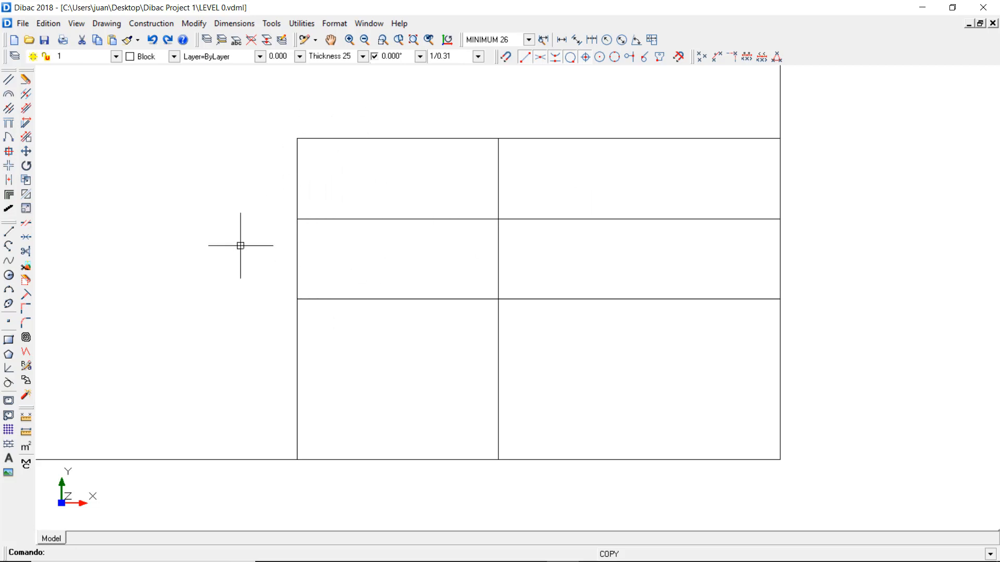
# Step: Add the text SCALE with a height of 0.002 in the upper-left cell of the title block
pyautogui.click(9, 459)
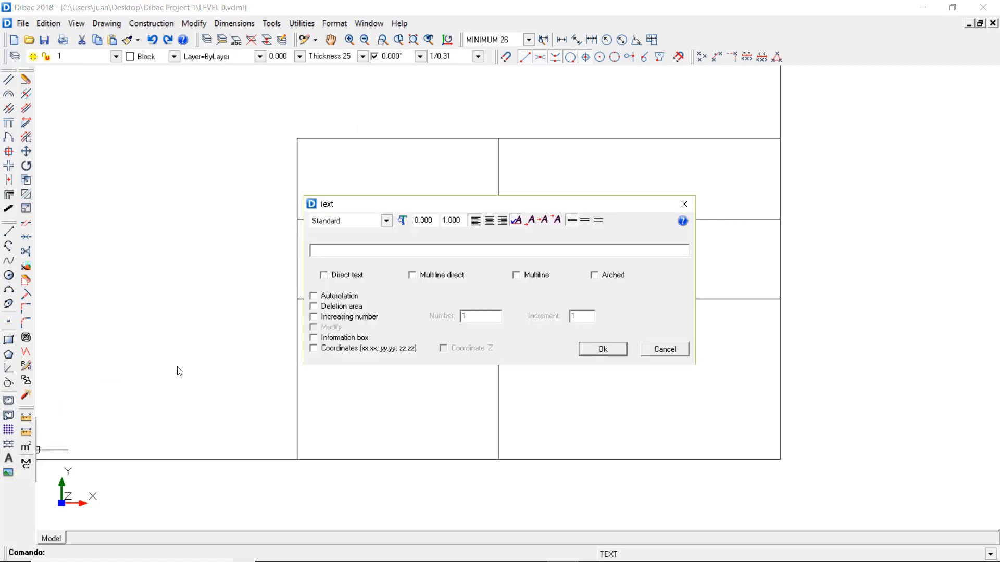
pyautogui.moveTo(429, 221); pyautogui.dragTo(414, 222)
pyautogui.write('0,002')
pyautogui.click(400, 249)
pyautogui.write('SCALE')
pyautogui.click(594, 351)
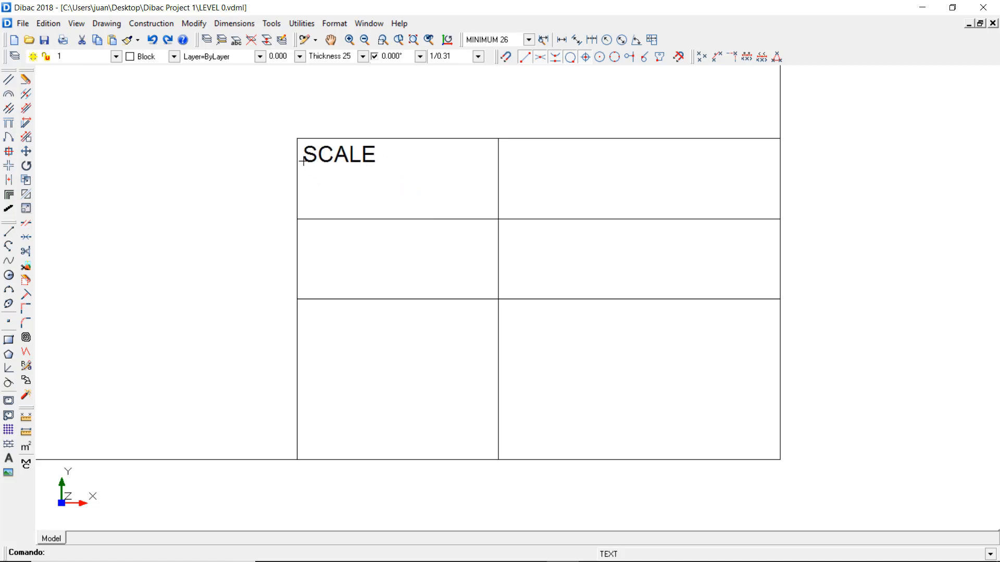
pyautogui.click(305, 161)
# Step: Add the text PROJECT in the title block's upper-right cell, beside SCALE
pyautogui.rightClick(340, 186)
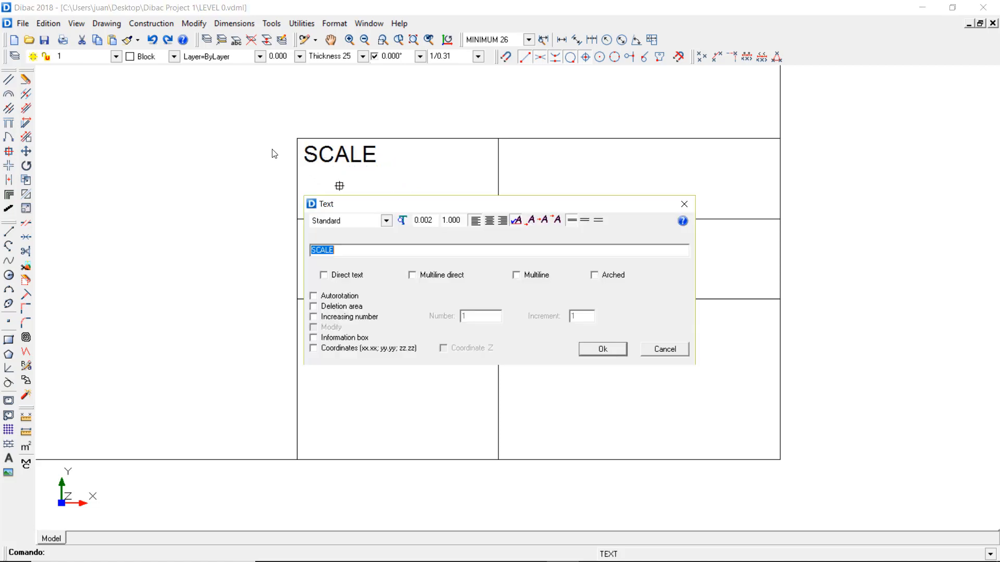
pyautogui.write('PROJECT')
pyautogui.click(597, 349)
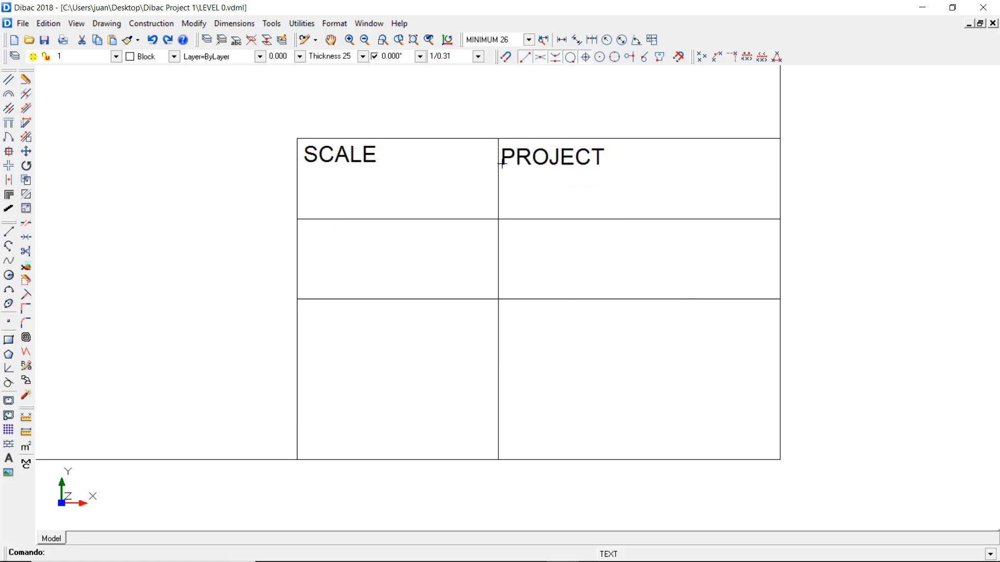
pyautogui.click(505, 162)
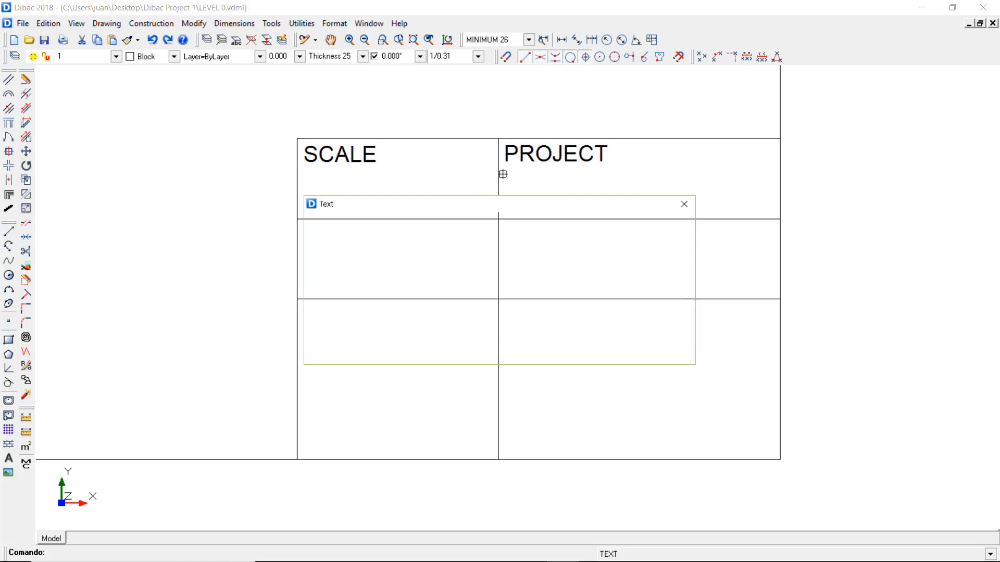
# Step: Label the title block's second row with FLOOR in the left cell and LOCATION in the right cell
pyautogui.write('FLOOR')
pyautogui.press('Return')
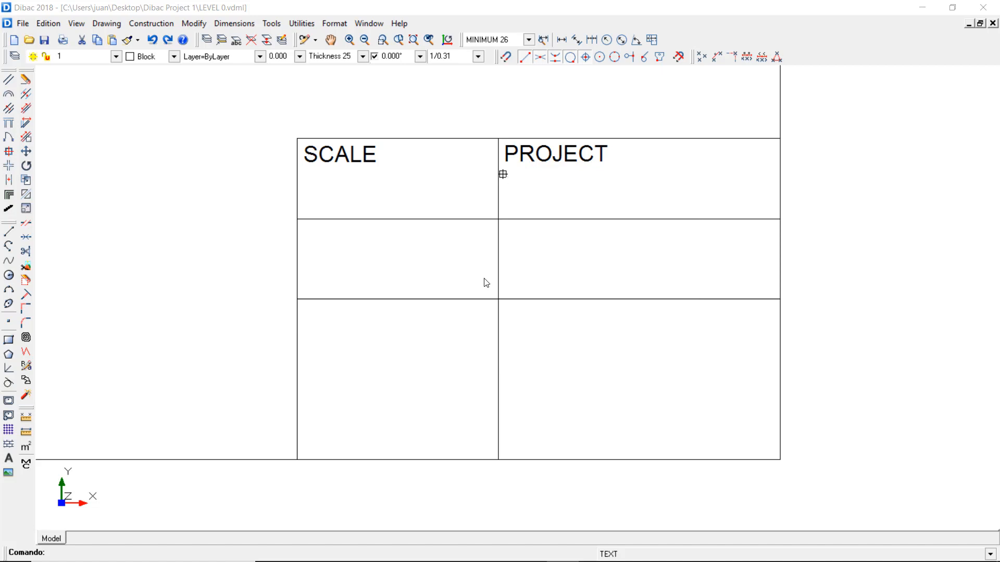
pyautogui.click(304, 244)
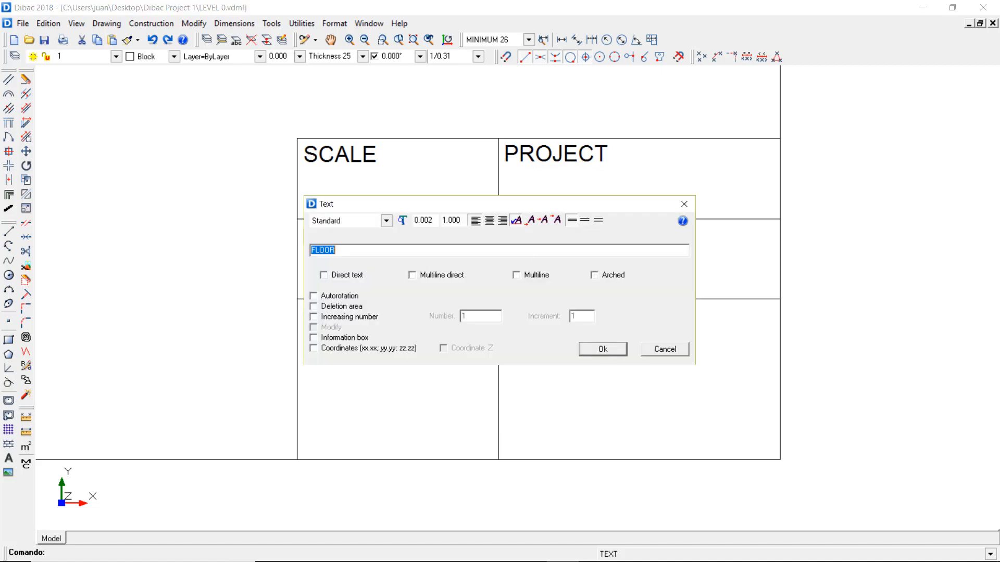
pyautogui.write('LOCATION')
pyautogui.press('Return')
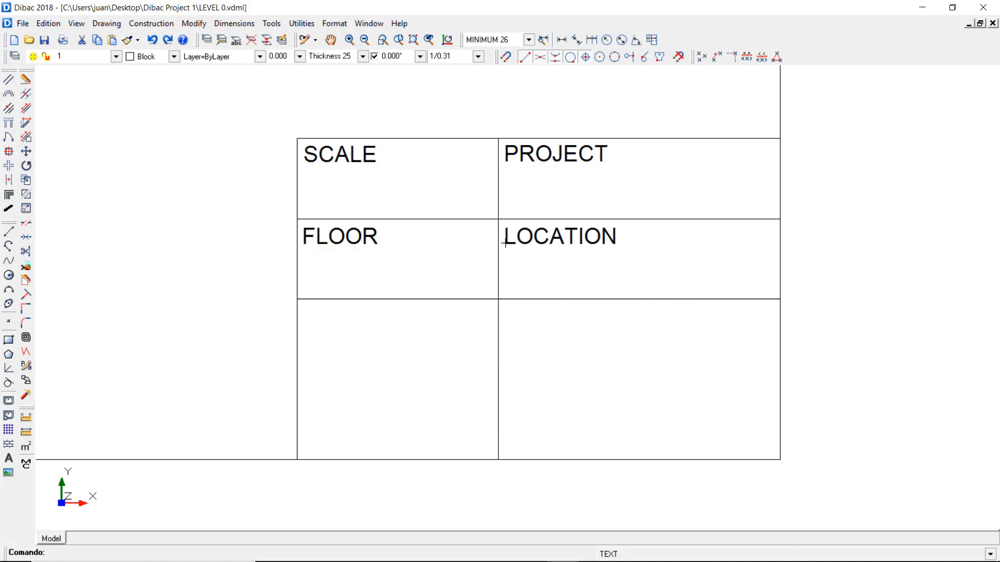
pyautogui.click(503, 242)
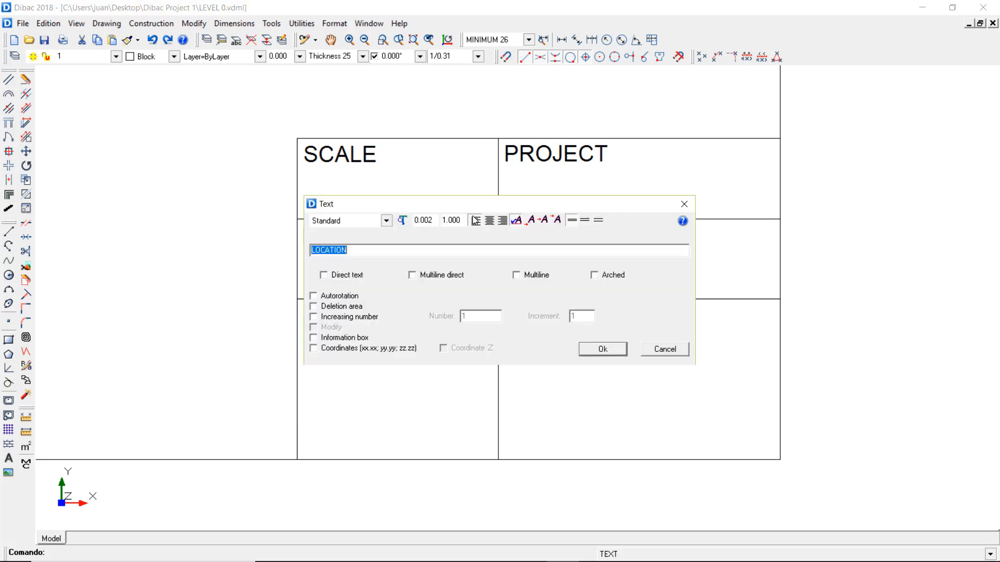
pyautogui.click(657, 349)
# Step: Start a block named A3COVER with its origin at the lower-right corner of the sheet frame
pyautogui.scroll(-5, 593, 271)
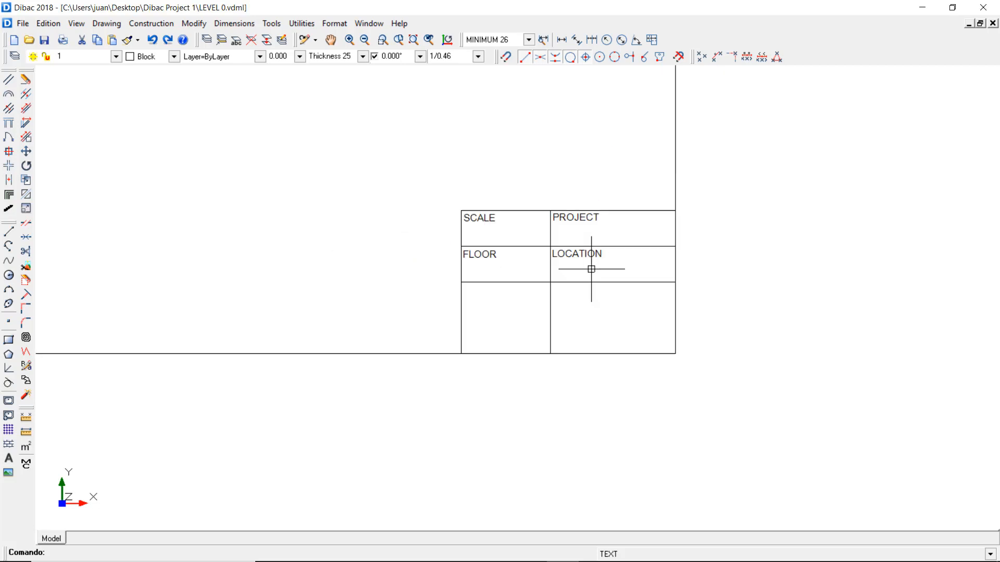
pyautogui.scroll(-3, 599, 279)
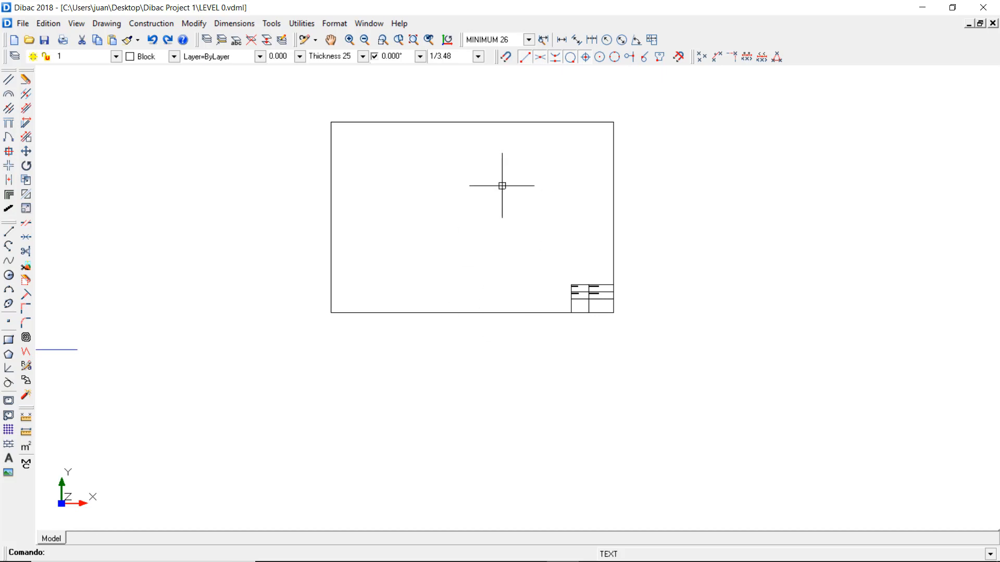
pyautogui.moveTo(514, 225); pyautogui.dragTo(481, 266, button='middle')
pyautogui.scroll(1, 479, 266)
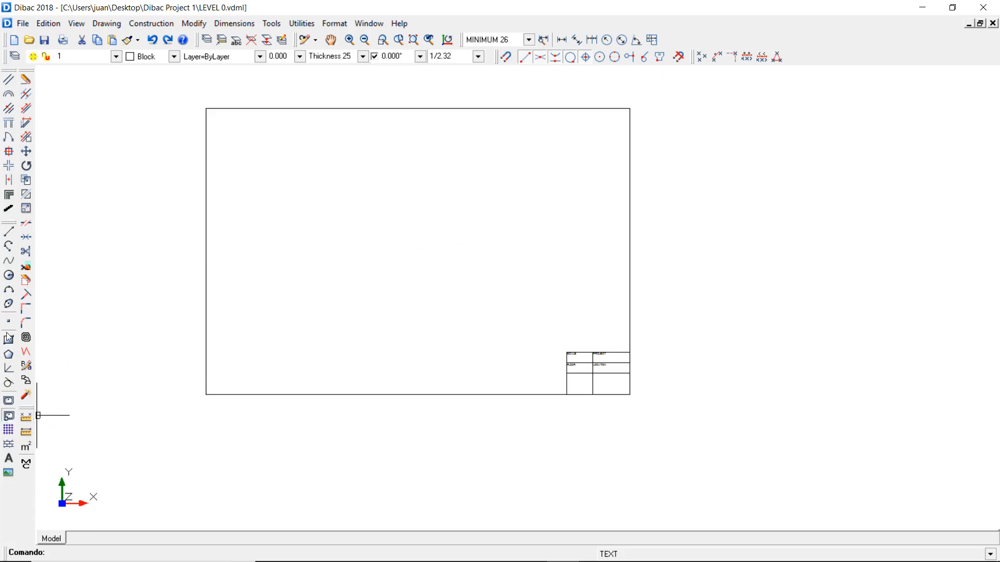
pyautogui.click(9, 415)
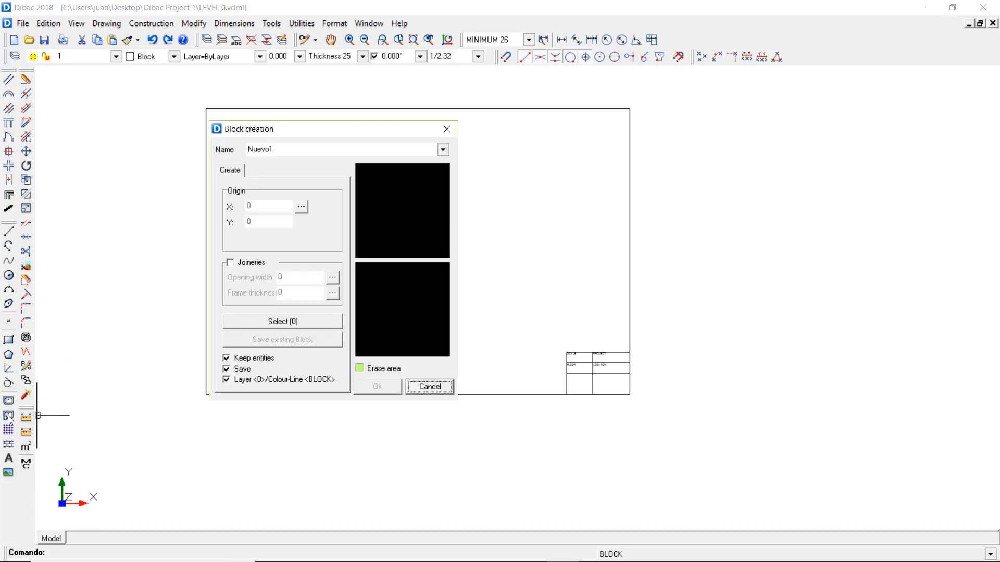
pyautogui.click(286, 151)
pyautogui.write('A3COVER')
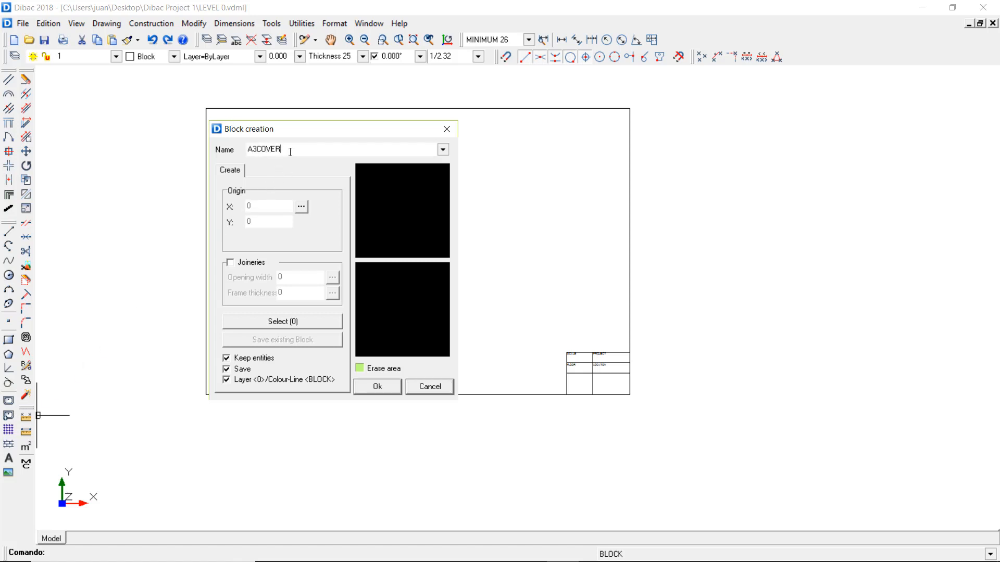
pyautogui.click(303, 208)
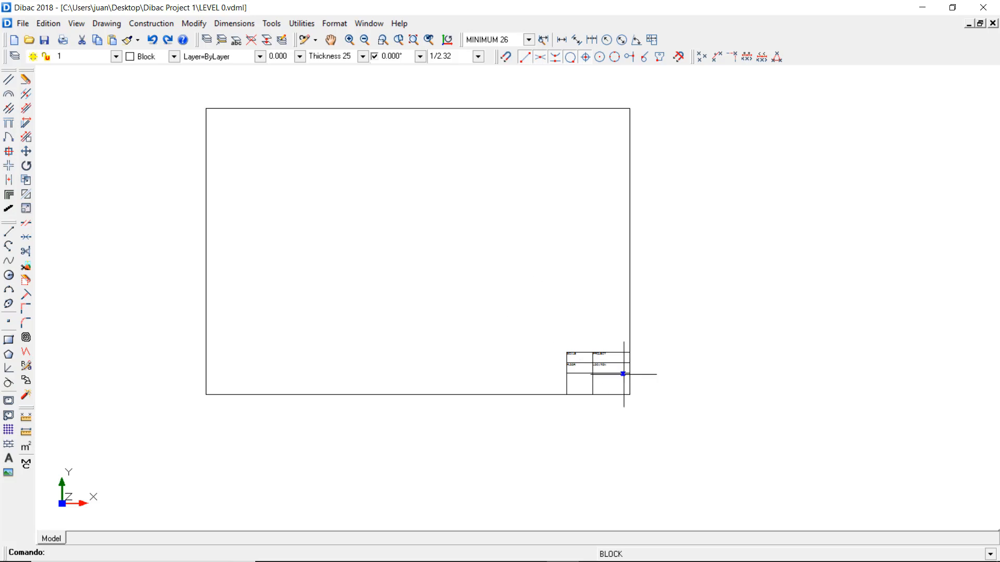
pyautogui.click(630, 395)
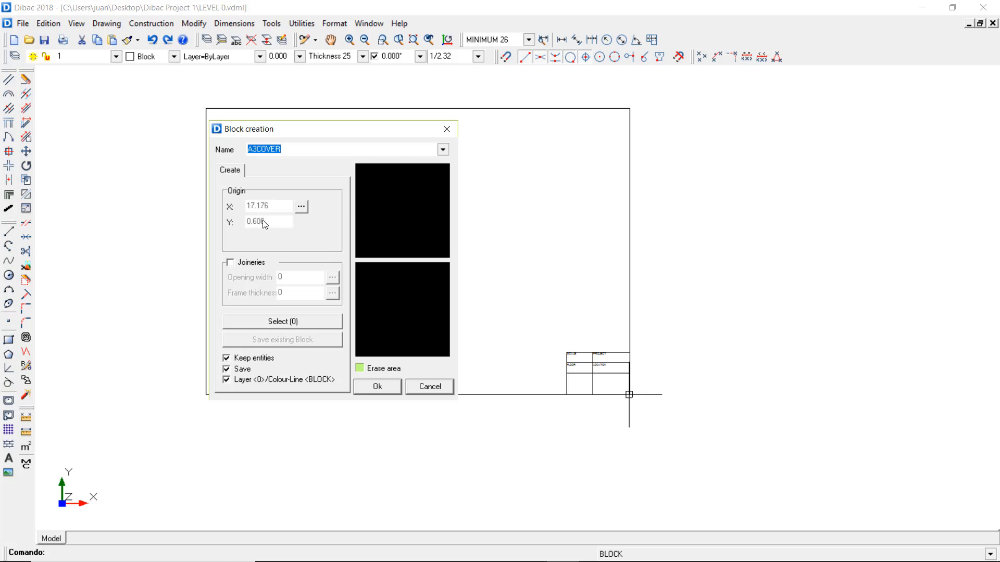
# Step: Include the whole frame and title block in the block and save it as A3COVER.vdi in the Dibac Project 1 folder
pyautogui.click(283, 322)
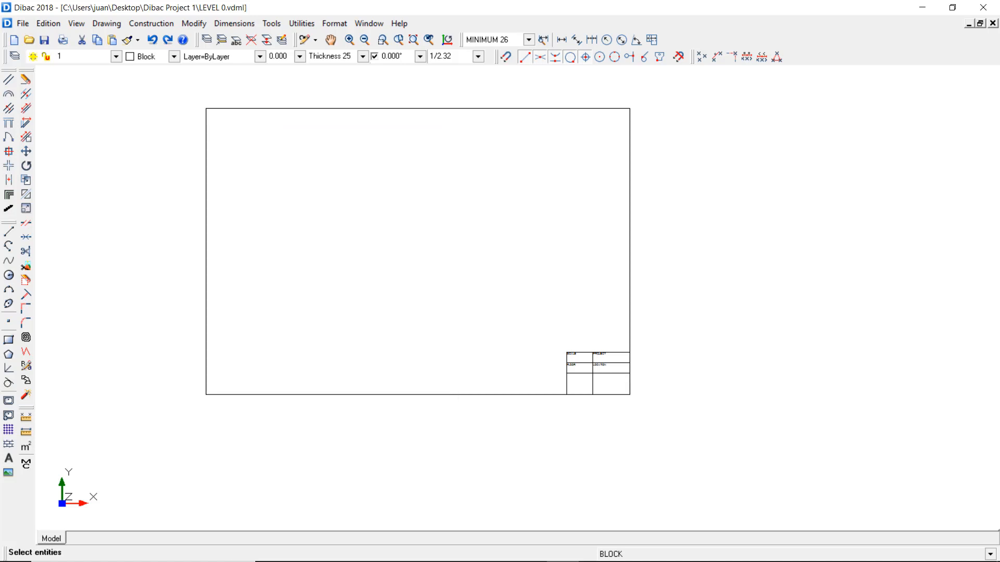
pyautogui.moveTo(193, 95)
pyautogui.mouseDown()
pyautogui.moveTo(513, 337)
pyautogui.moveTo(687, 424)
pyautogui.mouseUp()
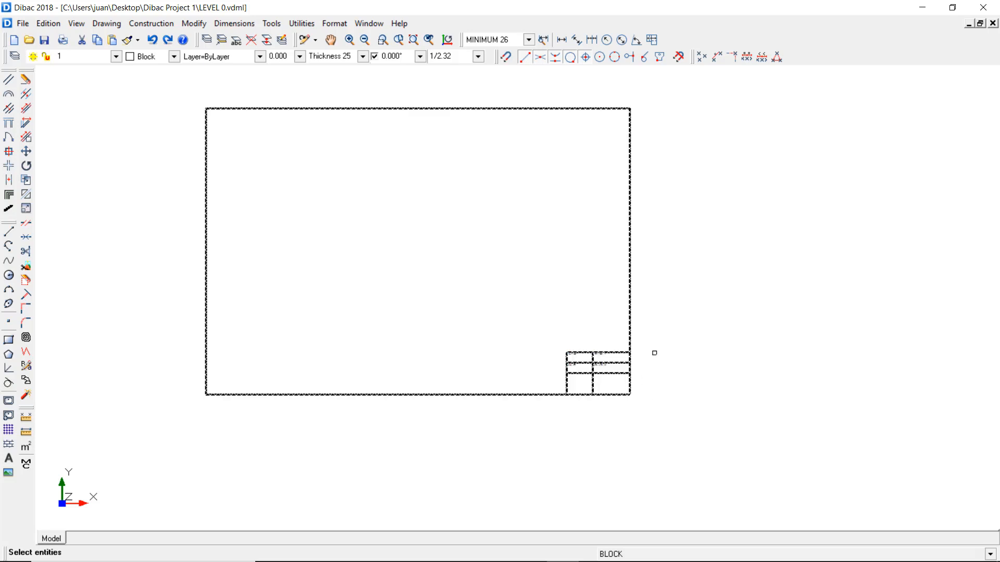
pyautogui.rightClick(660, 341)
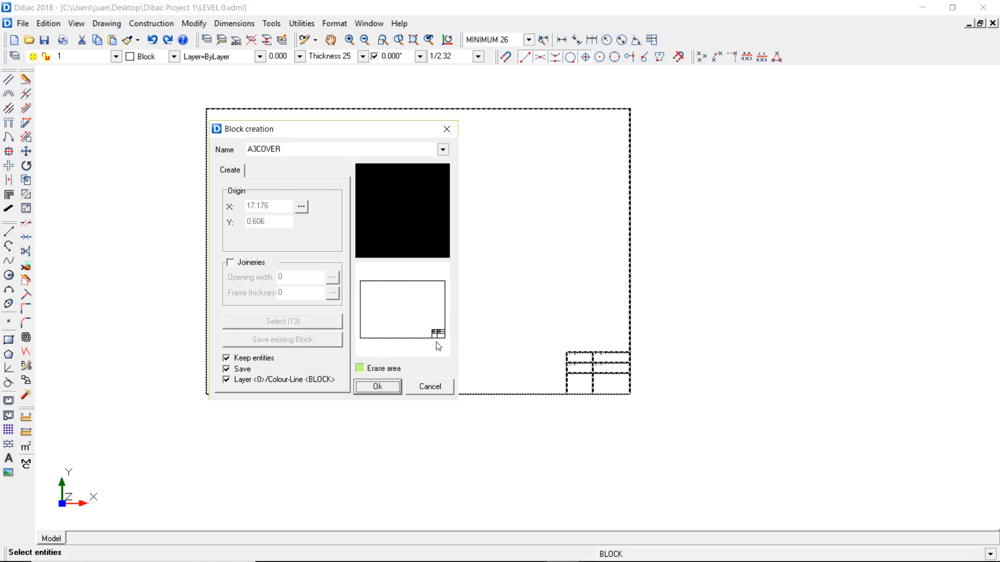
pyautogui.click(378, 386)
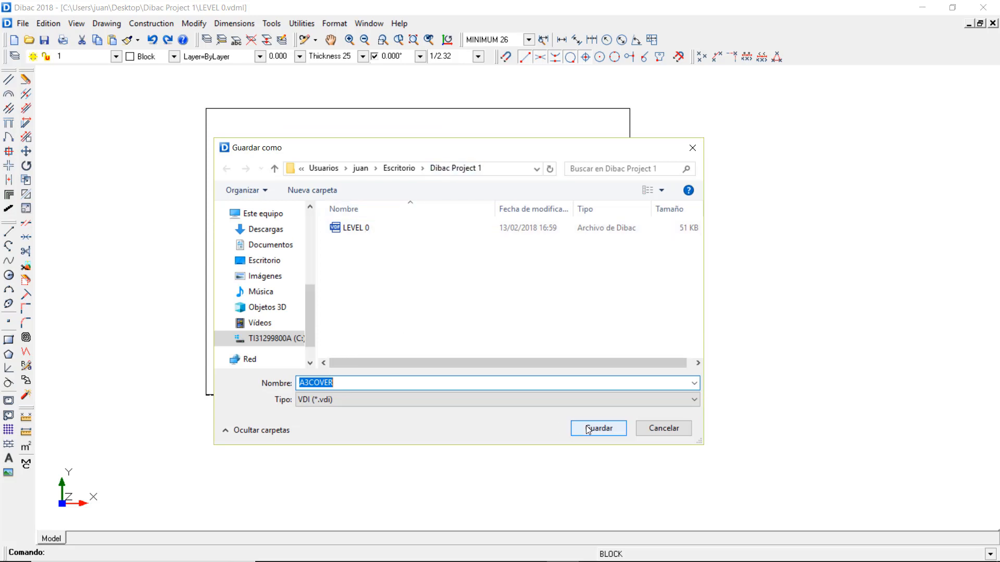
pyautogui.click(571, 428)
# Step: Delete the original sheet frame with its title block from the drawing
pyautogui.scroll(-1, 509, 374)
pyautogui.click(277, 165)
pyautogui.click(649, 431)
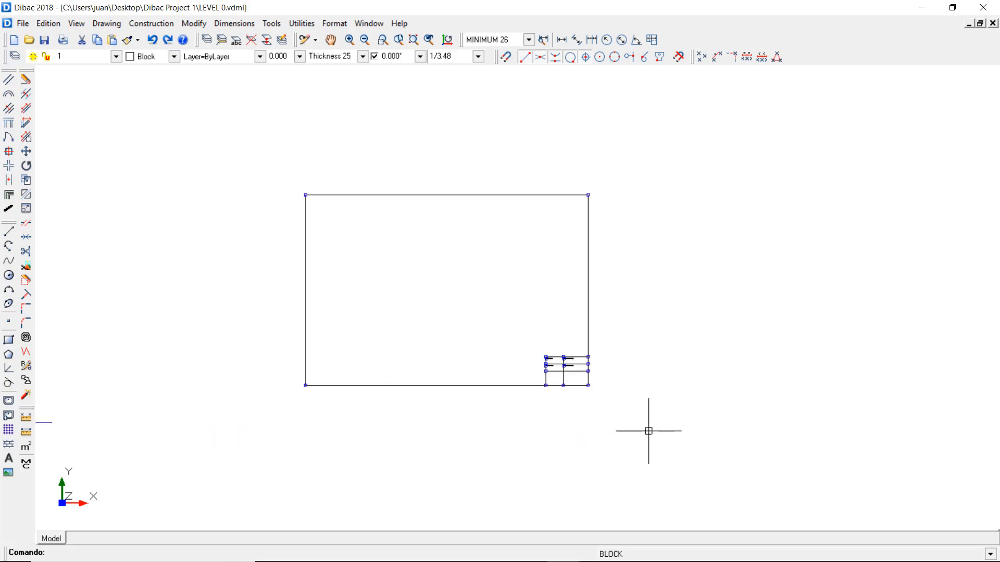
pyautogui.press('Delete')
# Step: Create a new blank drawing
pyautogui.scroll(-6, 228, 258)
pyautogui.scroll(-4, 194, 264)
pyautogui.moveTo(194, 264); pyautogui.dragTo(386, 267, button='middle')
pyautogui.scroll(4, 378, 292)
pyautogui.scroll(-1, 378, 291)
pyautogui.click(23, 24)
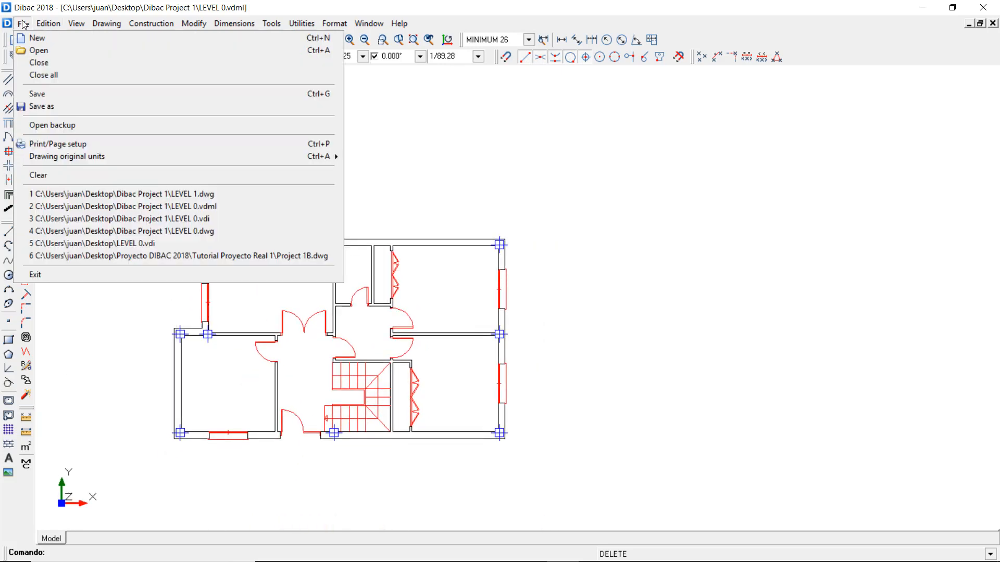
pyautogui.click(32, 36)
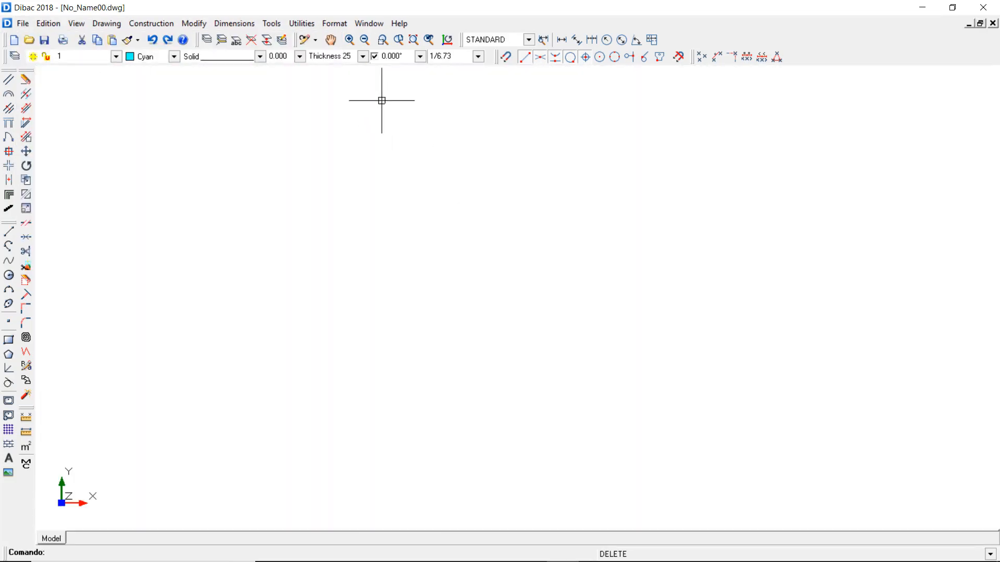
# Step: Copy the entire floor plan from LEVEL 0.vdml and paste it into the new drawing No_Name00.dwg
pyautogui.click(370, 23)
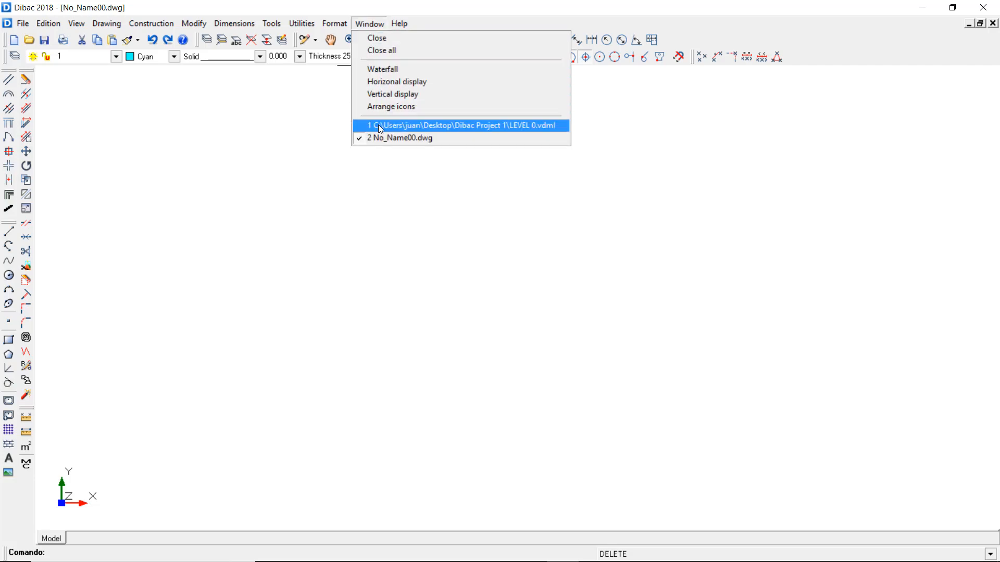
pyautogui.press('Return')
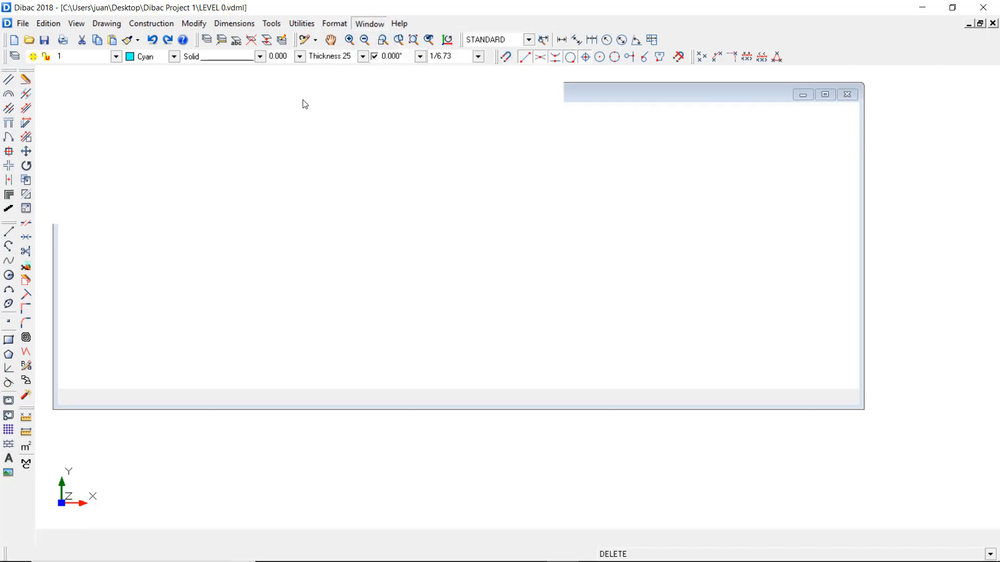
pyautogui.moveTo(132, 134); pyautogui.dragTo(562, 471)
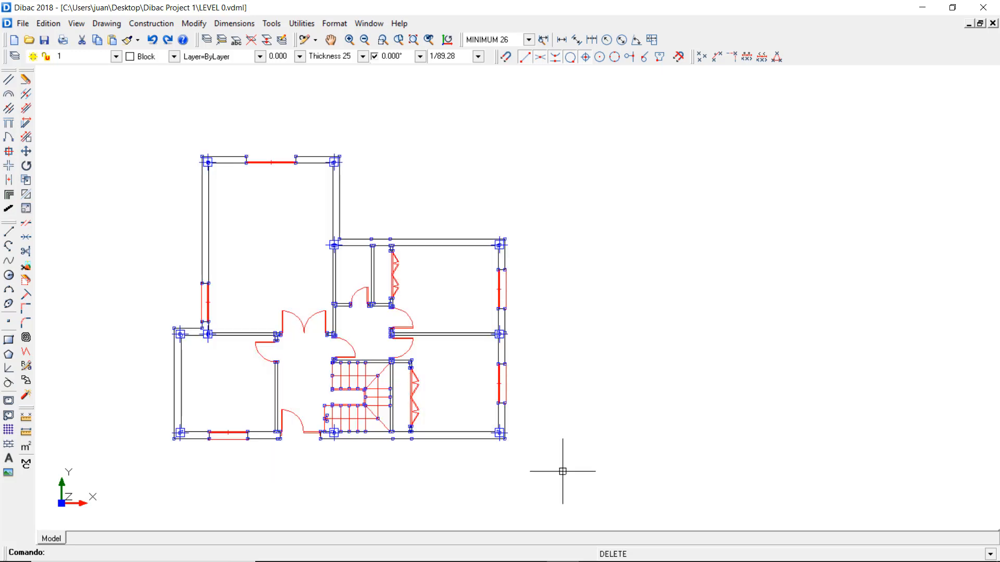
pyautogui.hotkey('ctrl', 'c')
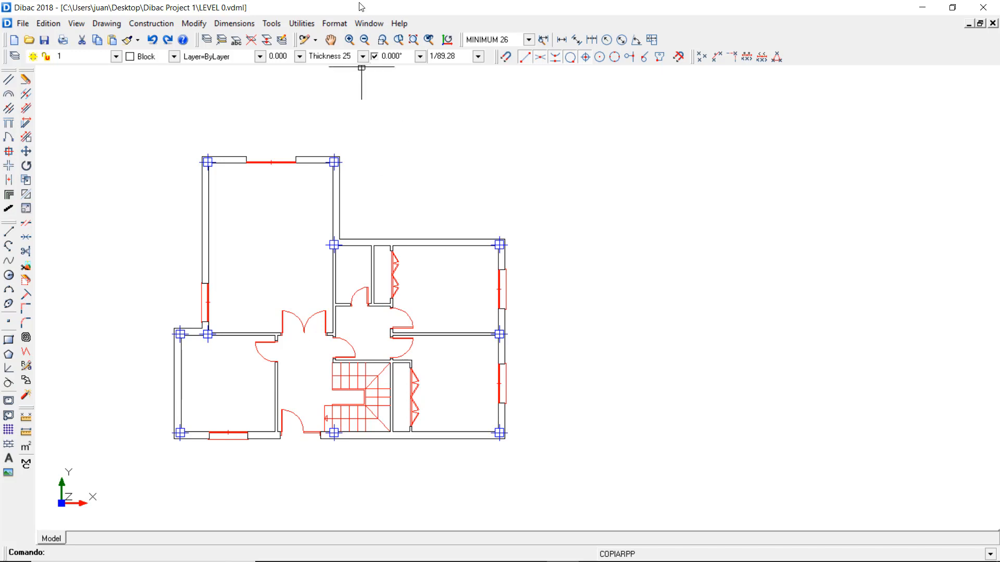
pyautogui.click(369, 23)
pyautogui.click(396, 138)
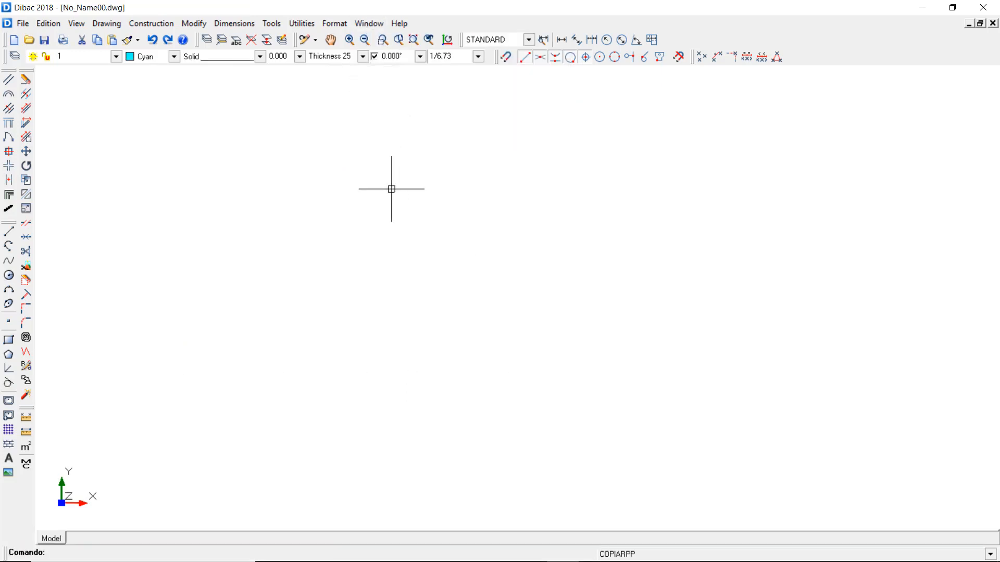
pyautogui.hotkey('ctrl', 'v')
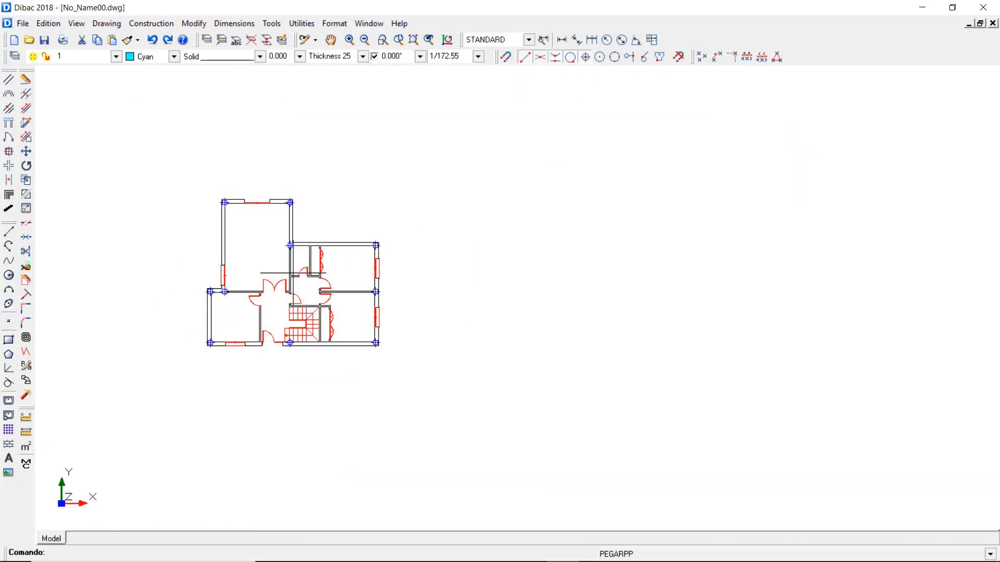
# Step: Place a point at a distance of 3 to the right of the floor plan's lower-right outer corner
pyautogui.scroll(1, 383, 235)
pyautogui.moveTo(302, 275); pyautogui.dragTo(350, 283, button='middle')
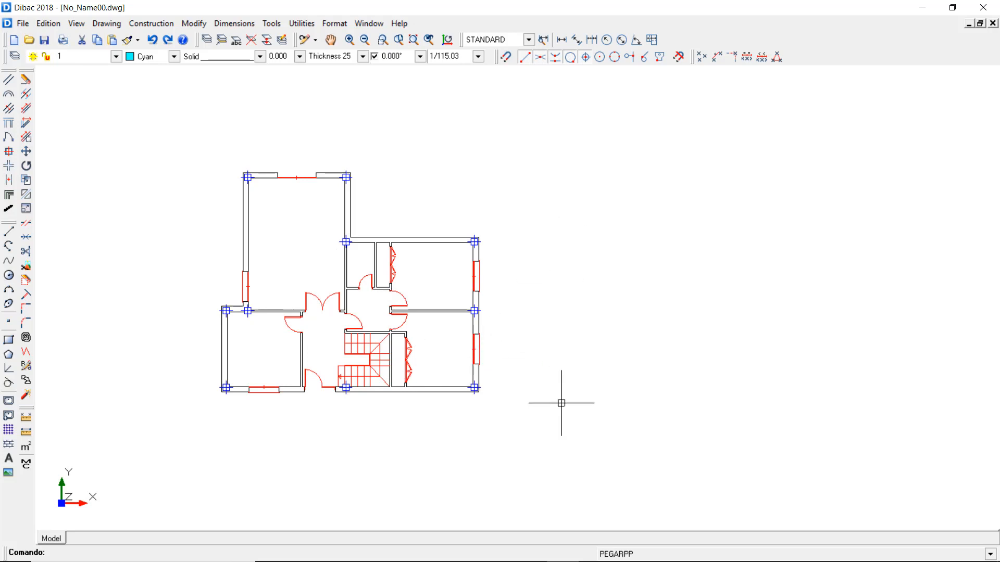
pyautogui.click(720, 59)
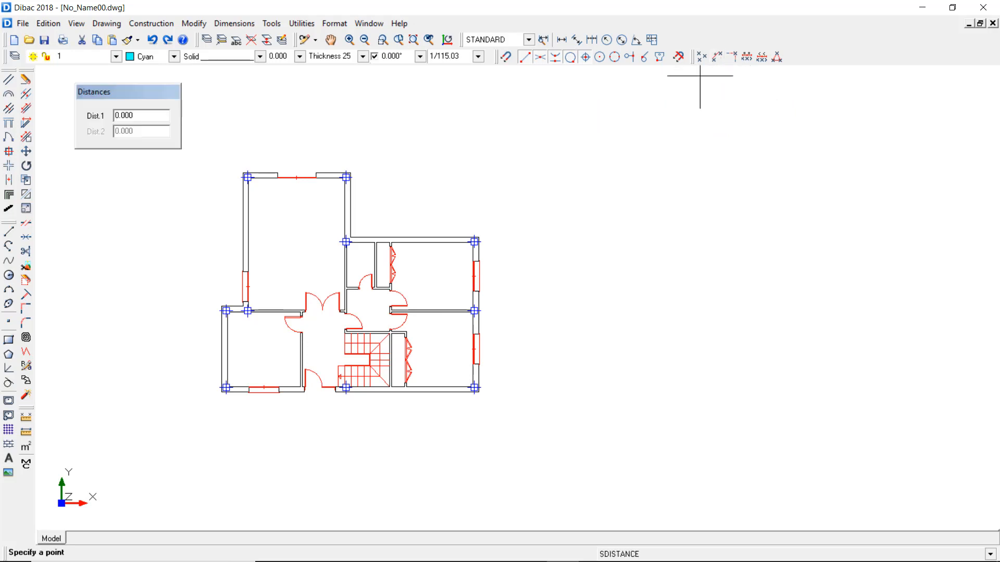
pyautogui.write('3')
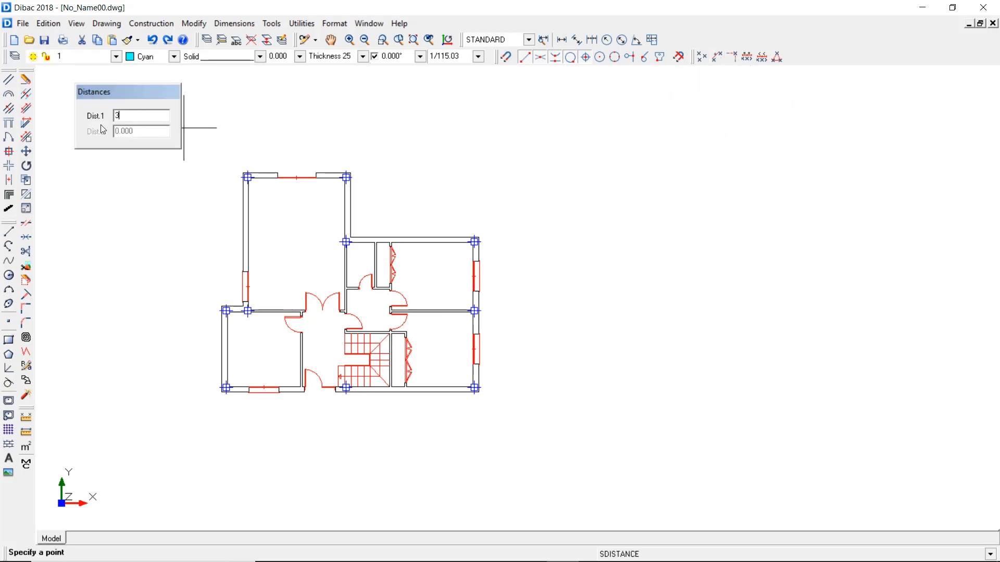
pyautogui.scroll(3, 473, 397)
pyautogui.scroll(1, 473, 396)
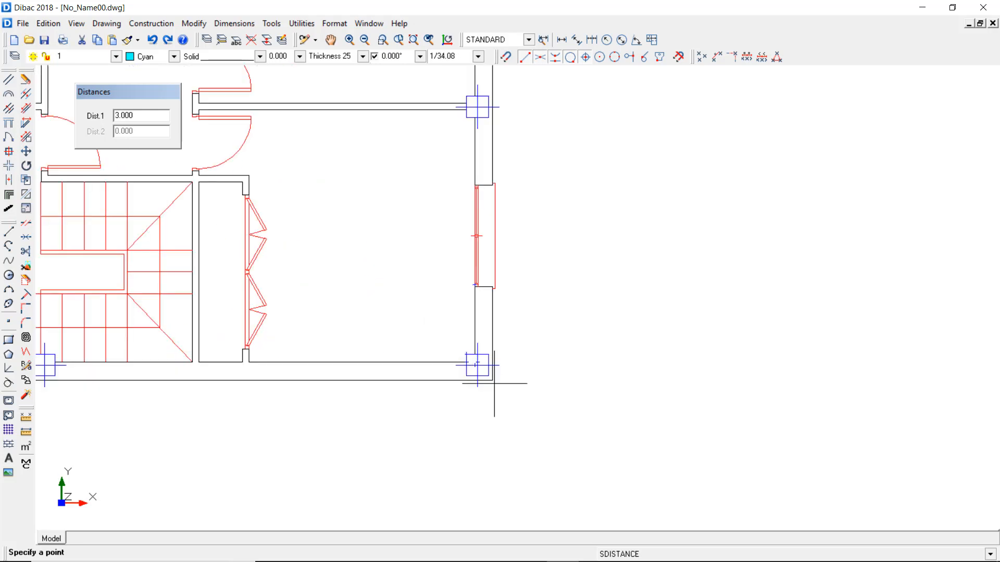
pyautogui.click(493, 381)
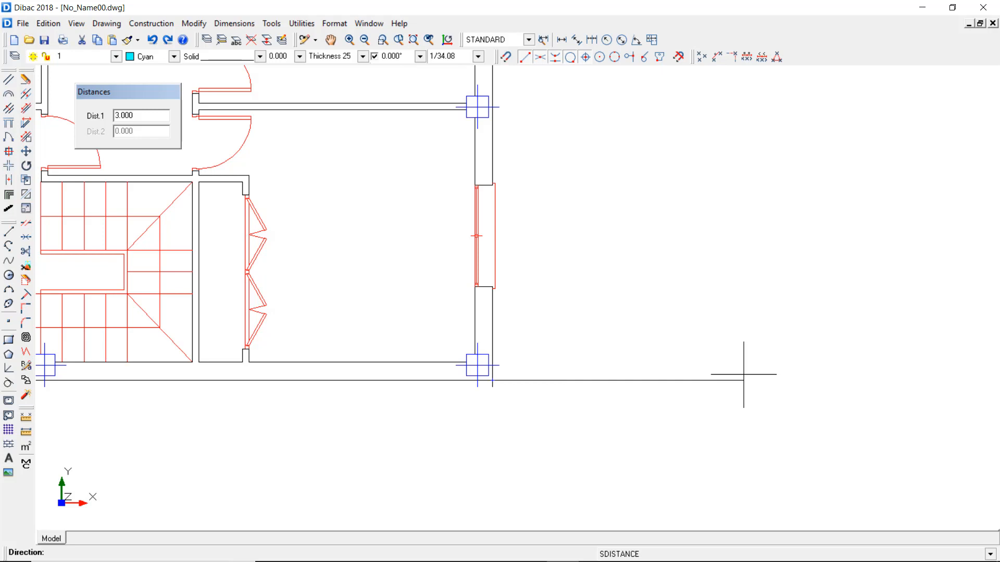
pyautogui.click(744, 374)
pyautogui.scroll(-4, 680, 375)
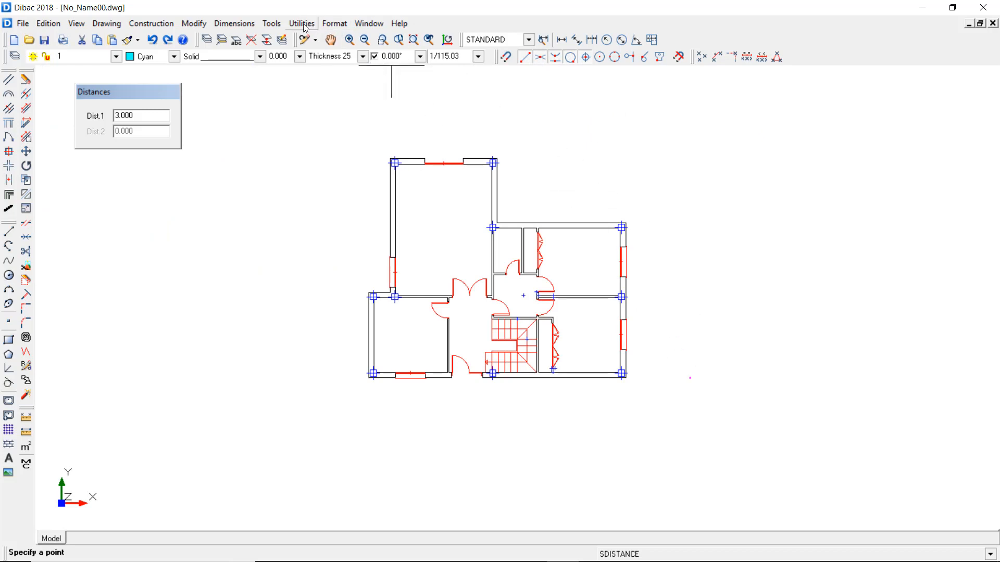
# Step: Set the mark size to 15 pixels in the general preferences and apply it
pyautogui.click(271, 23)
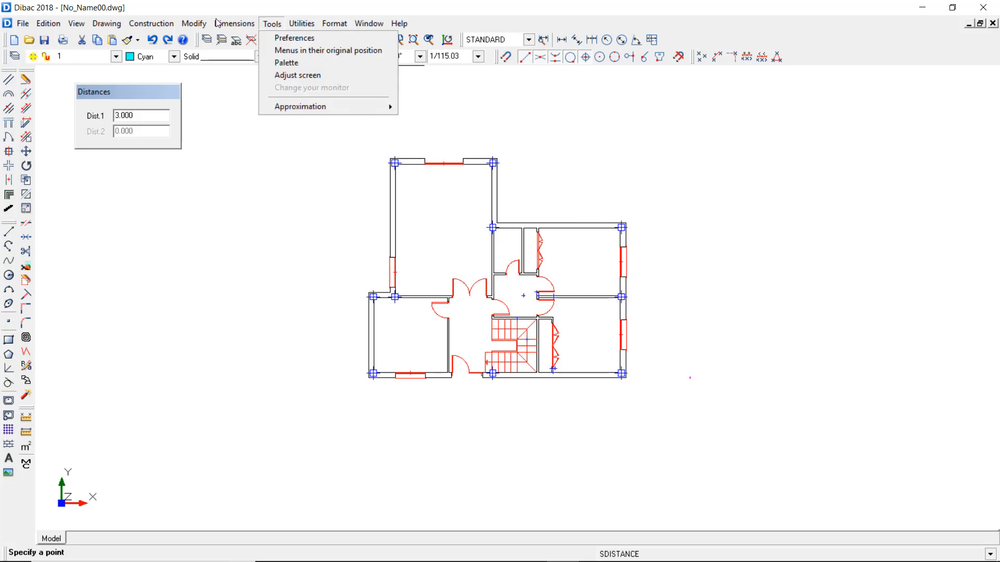
pyautogui.click(280, 40)
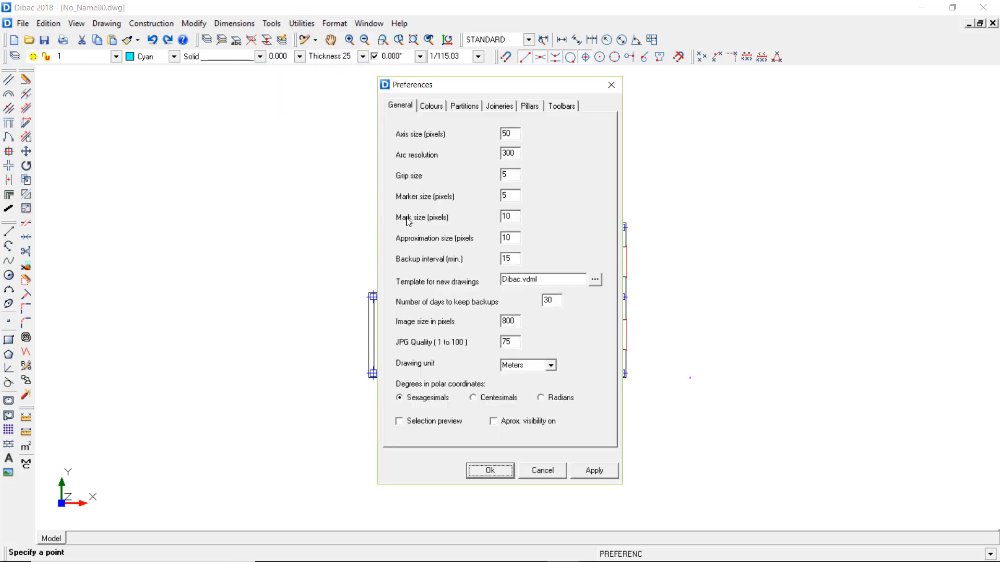
pyautogui.doubleClick(508, 218)
pyautogui.click(582, 476)
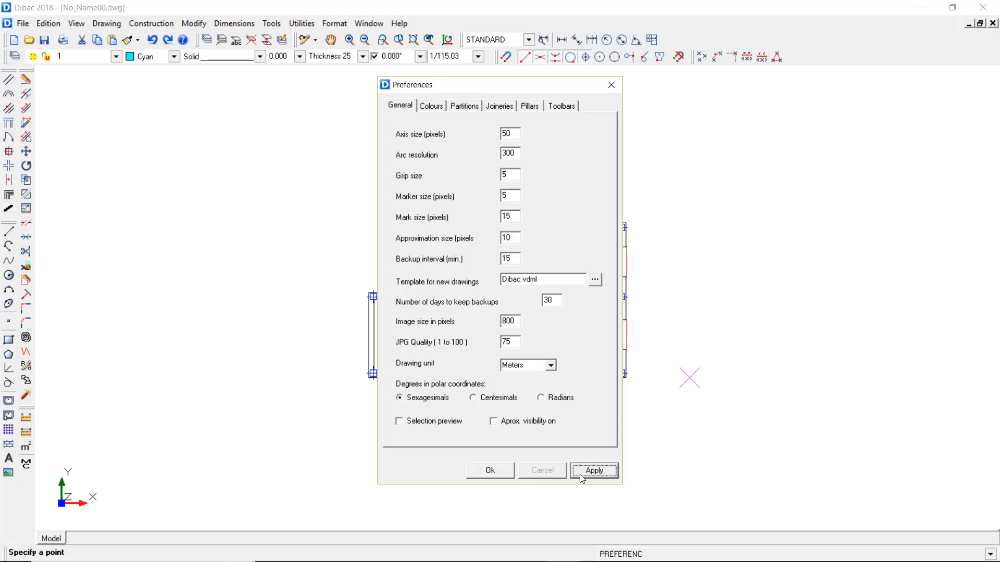
pyautogui.doubleClick(517, 216)
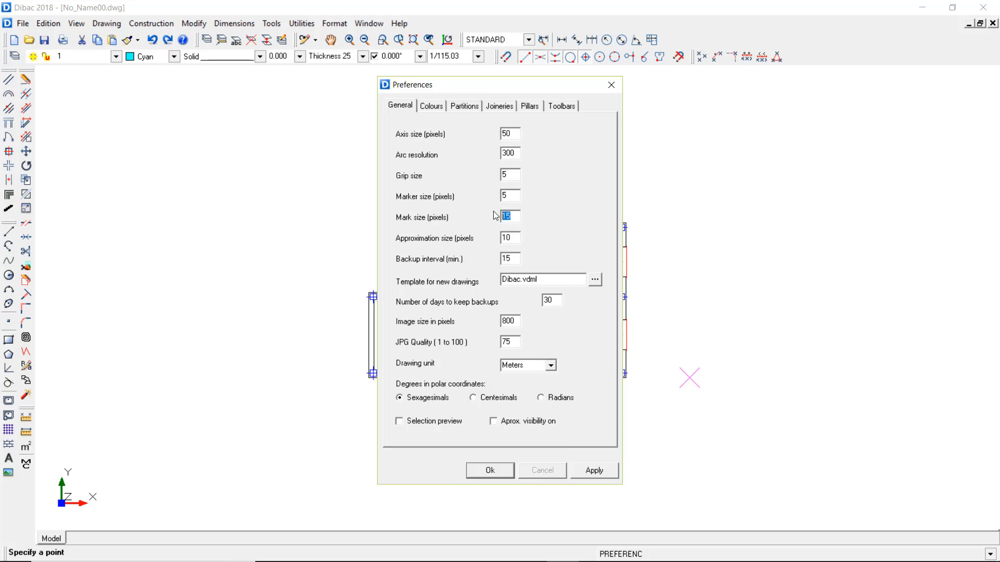
pyautogui.click(601, 474)
pyautogui.click(500, 472)
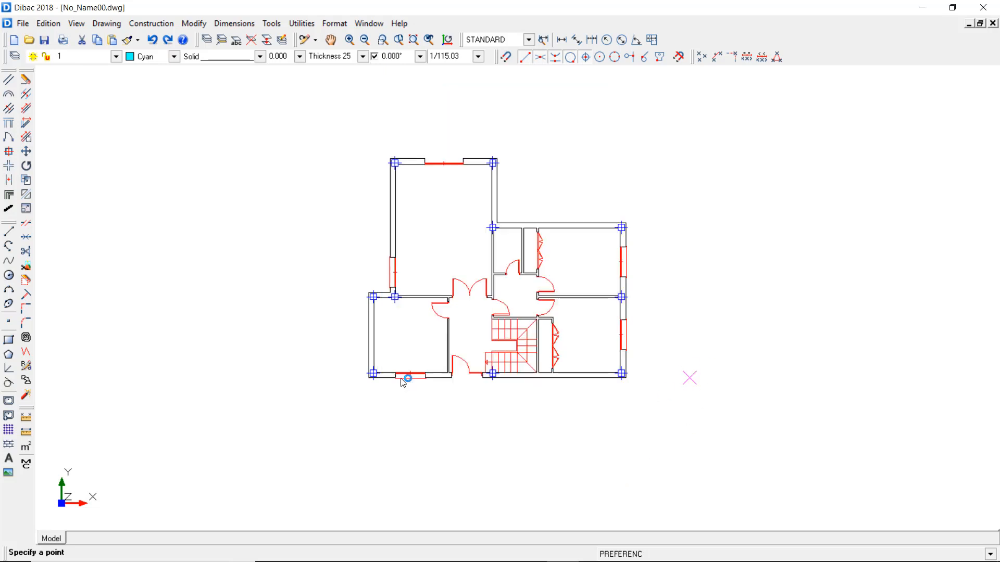
# Step: Open the LEVEL 1.dwg drawing from the Dibac Project 1 folder
pyautogui.scroll(-1, 592, 396)
pyautogui.scroll(1, 592, 395)
pyautogui.scroll(-2, 592, 395)
pyautogui.scroll(3, 591, 396)
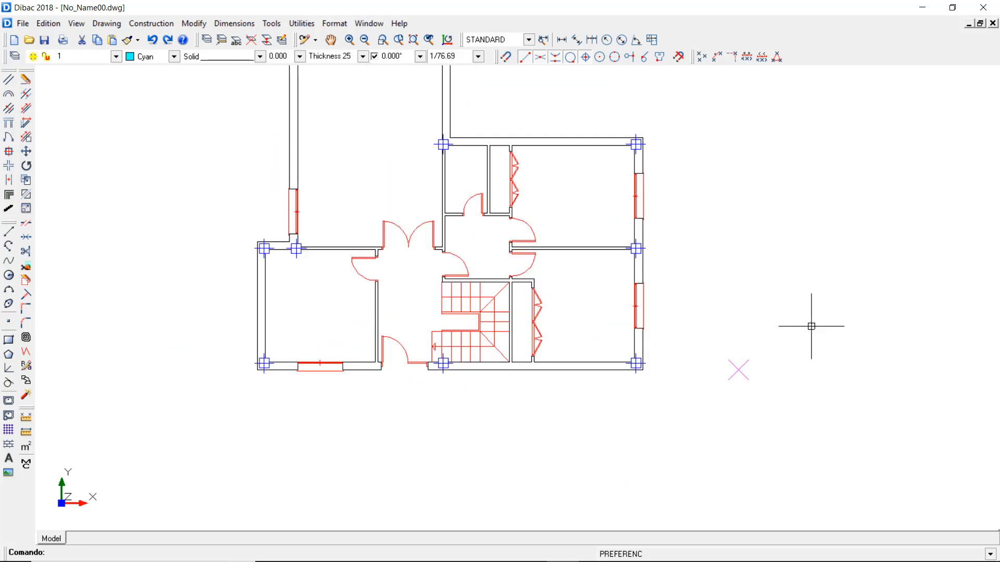
pyautogui.scroll(-1, 687, 401)
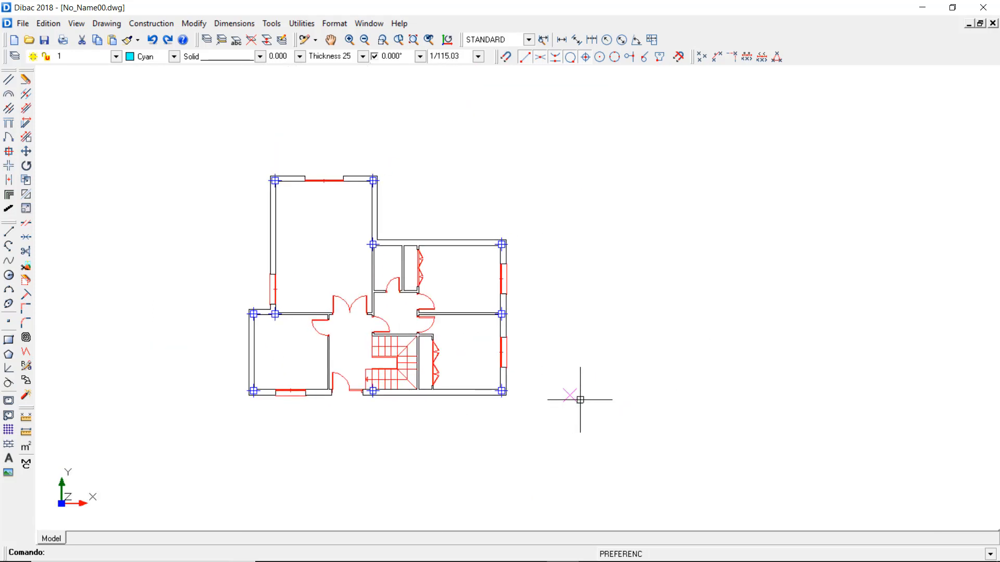
pyautogui.click(24, 23)
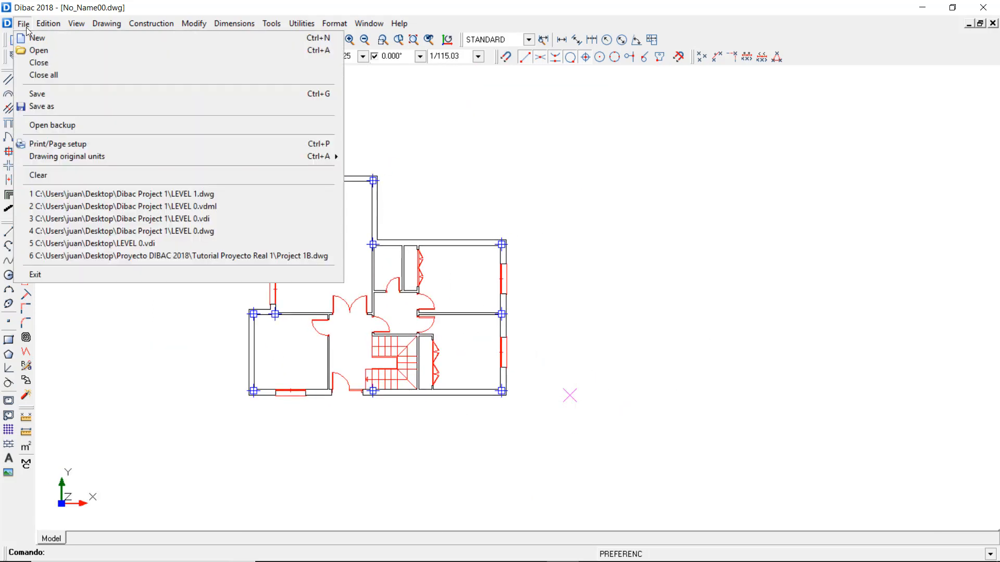
pyautogui.click(33, 49)
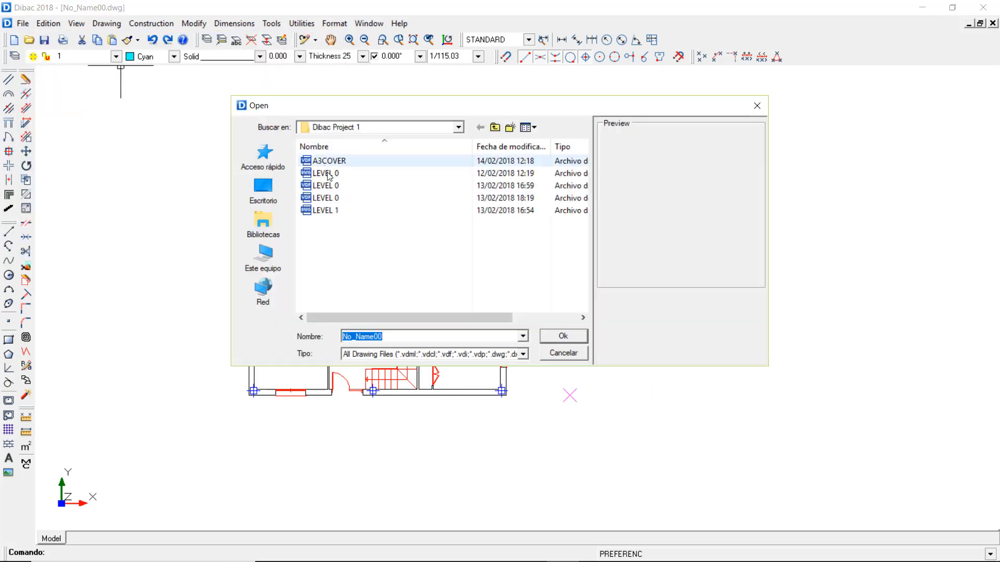
pyautogui.click(570, 338)
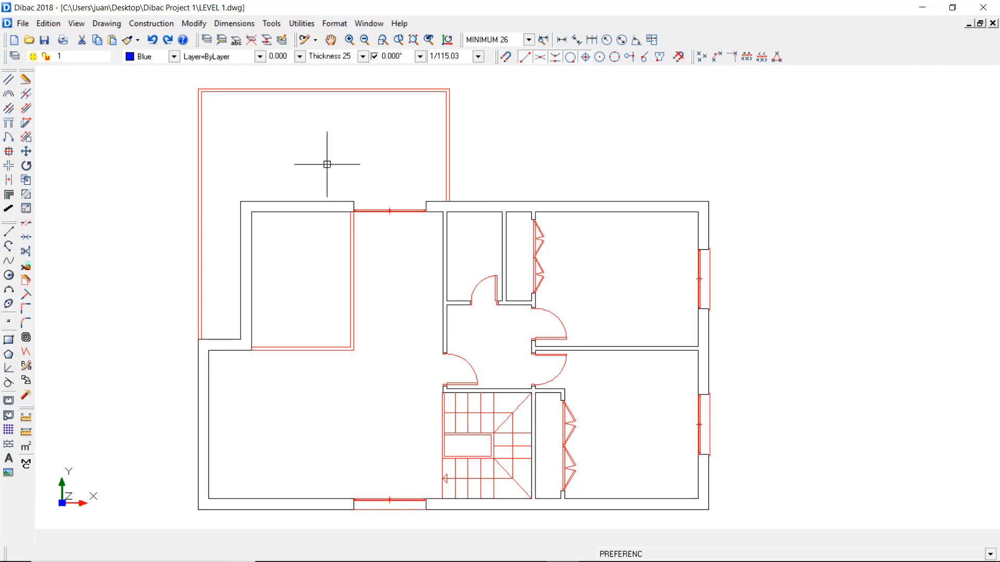
# Step: Copy the entire LEVEL 1 floor plan and paste it into No_Name00.dwg to the right of the existing plan
pyautogui.moveTo(157, 153); pyautogui.dragTo(589, 492)
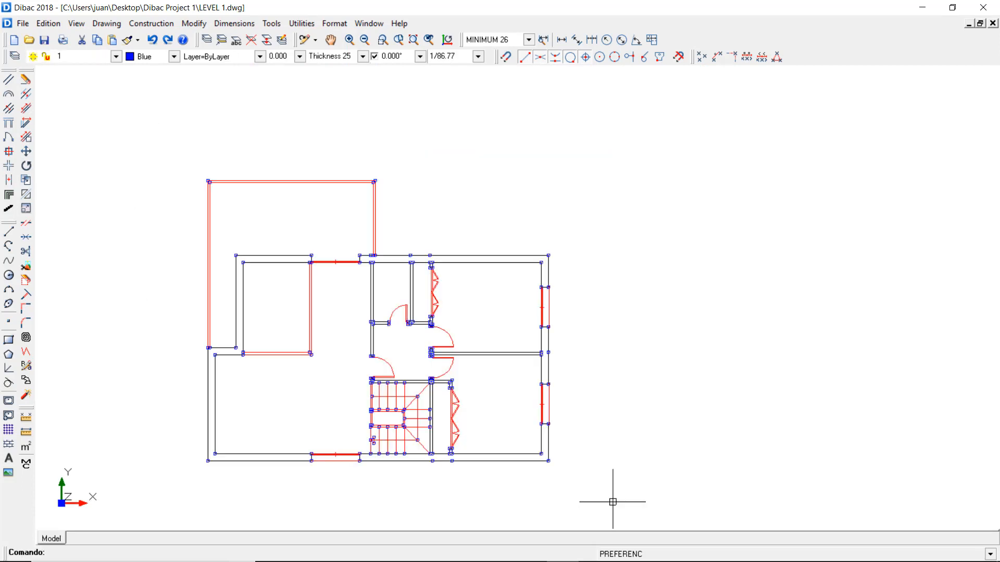
pyautogui.hotkey('ctrl', 'c')
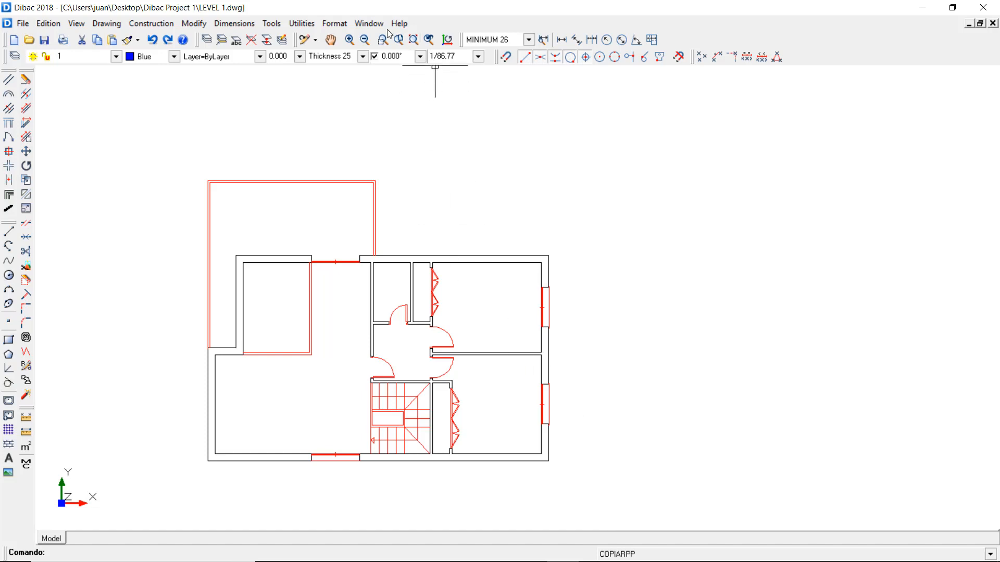
pyautogui.click(370, 24)
pyautogui.click(388, 136)
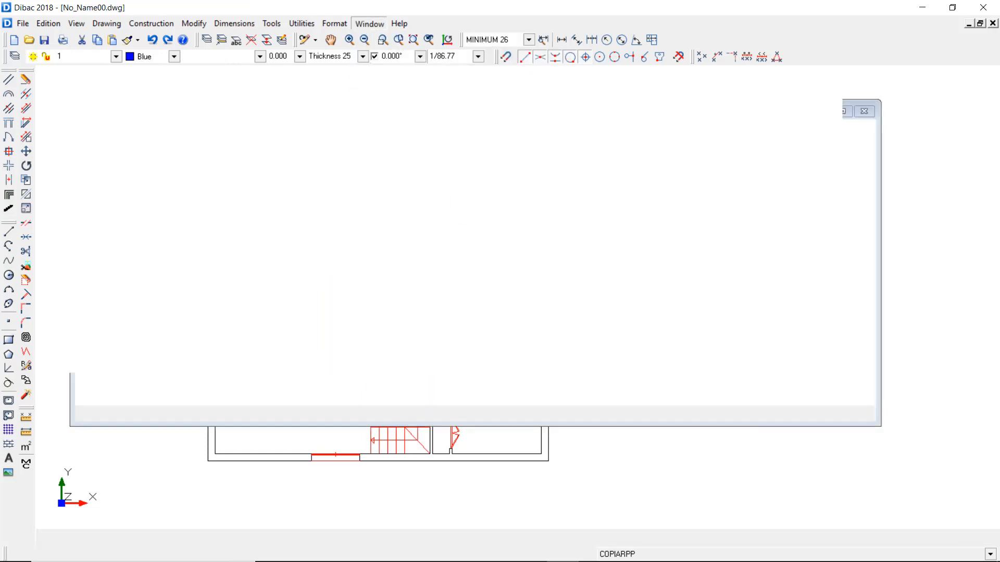
pyautogui.hotkey('ctrl', 'v')
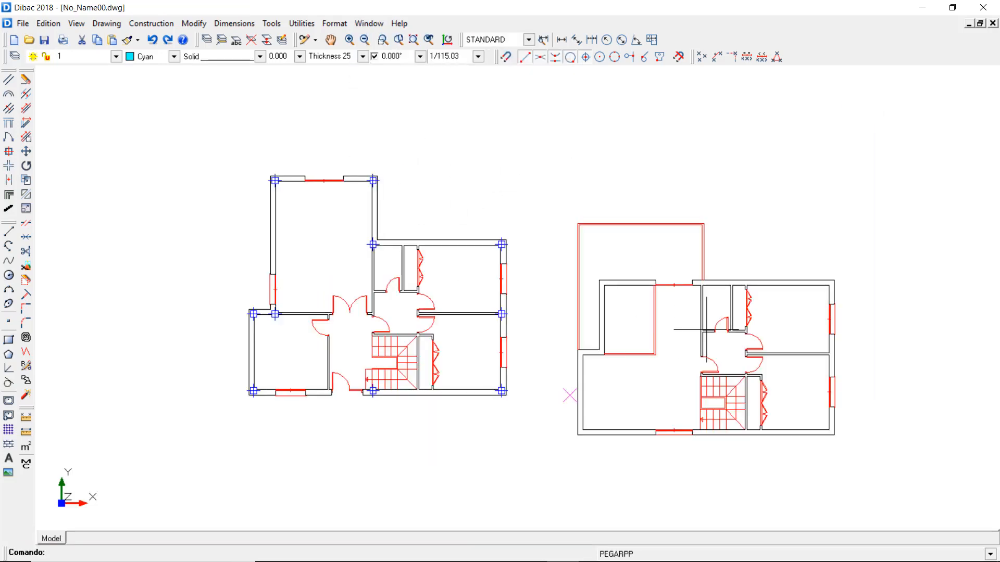
pyautogui.click(769, 298)
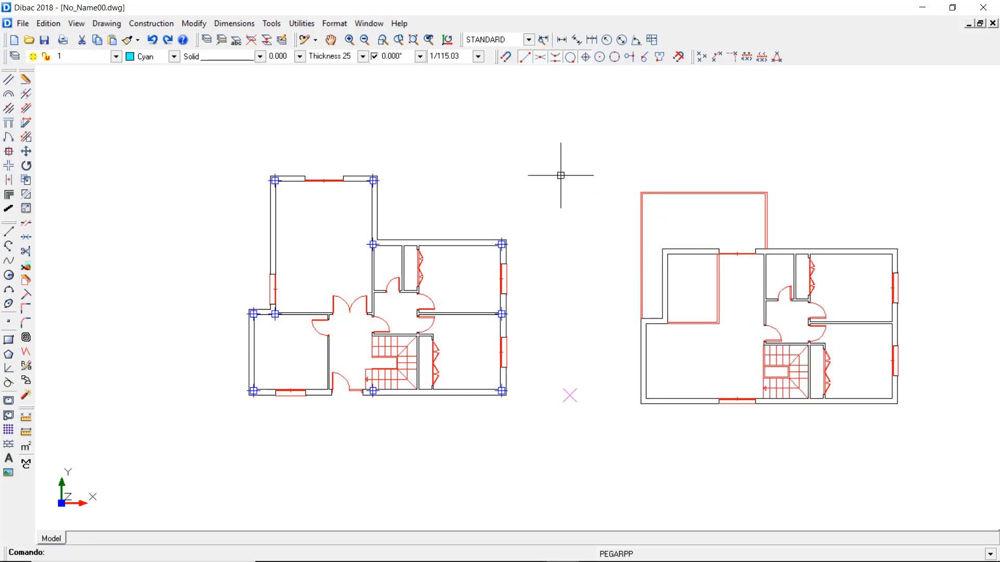
# Step: Turn off the orthogonal constraint and move the pasted plan by its lower-left outer corner onto the reference point
pyautogui.click(26, 151)
pyautogui.moveTo(596, 168); pyautogui.dragTo(927, 427)
pyautogui.press('Return')
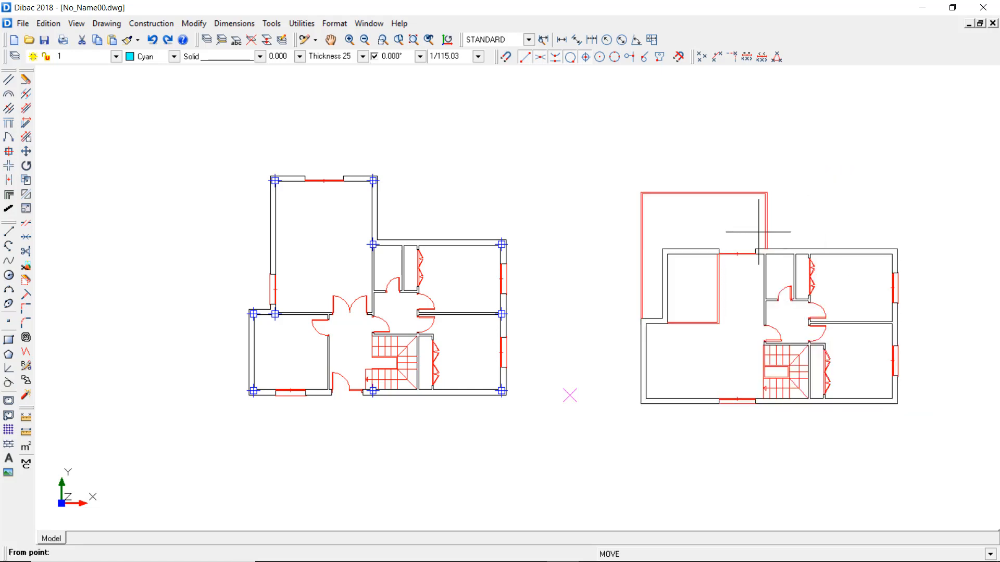
pyautogui.click(373, 56)
pyautogui.click(640, 404)
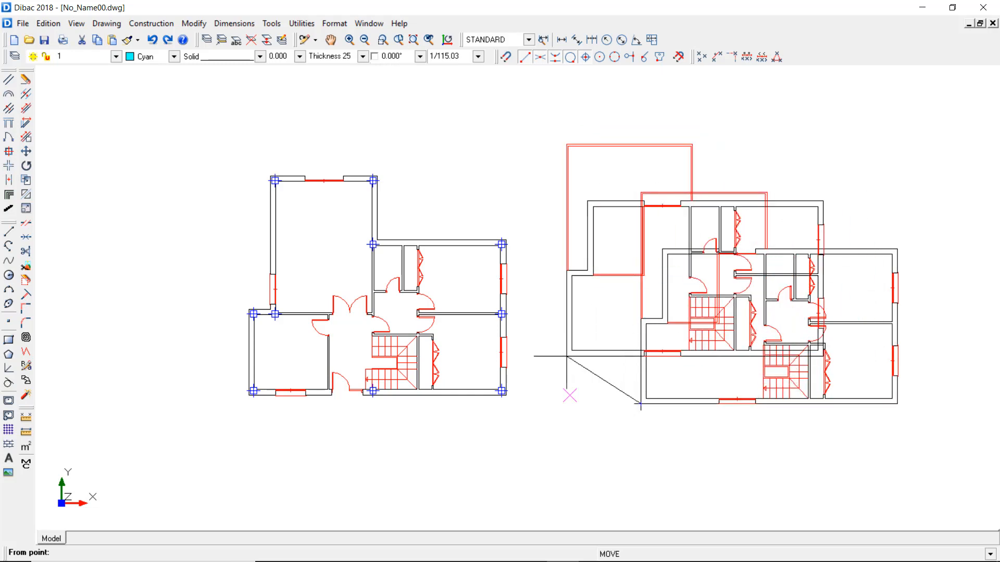
pyautogui.click(570, 396)
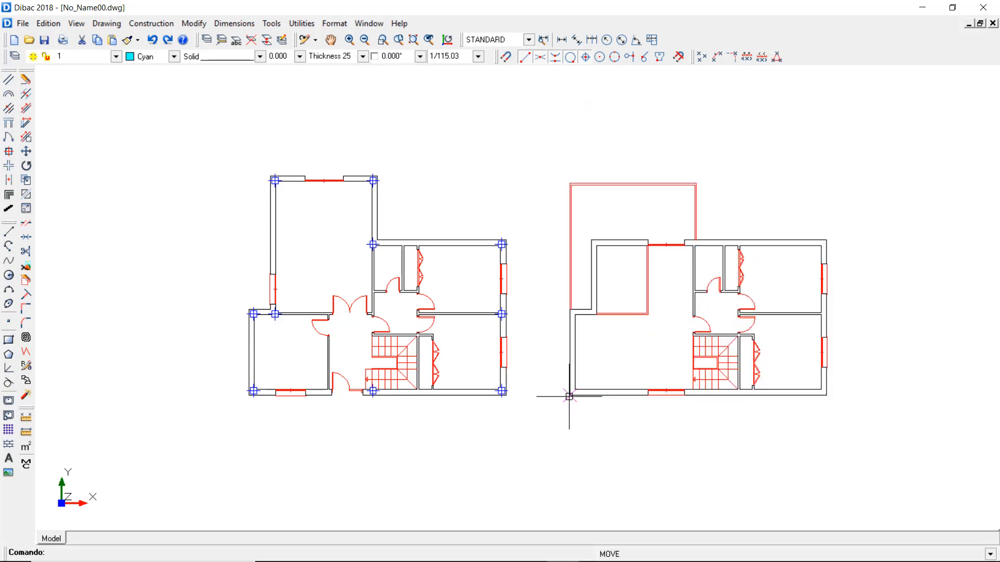
pyautogui.rightClick(538, 271)
pyautogui.rightClick(538, 271)
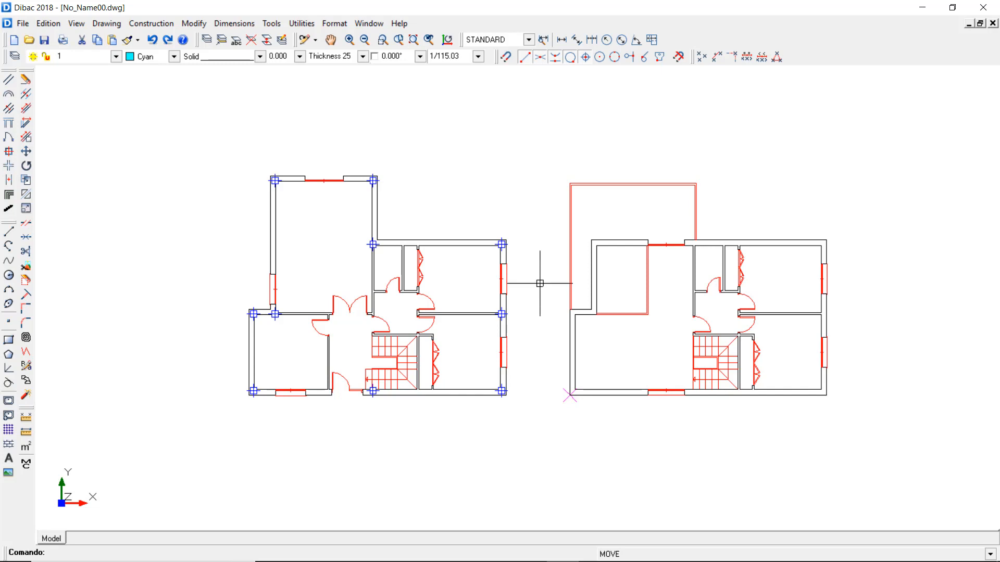
# Step: Delete the reference point at the lower-left corner of the LEVEL 1 plan
pyautogui.scroll(4, 573, 398)
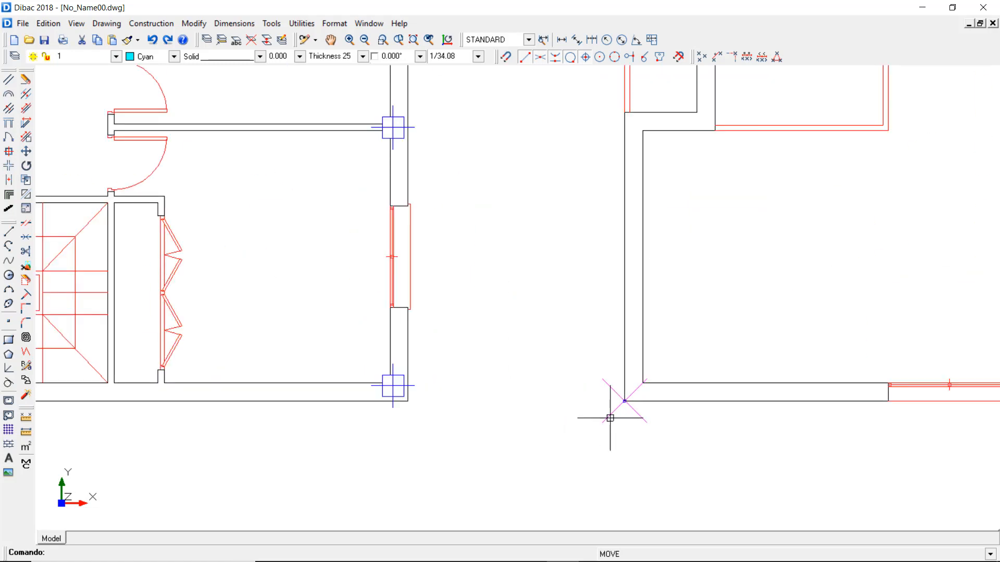
pyautogui.scroll(-1, 604, 434)
pyautogui.scroll(-3, 604, 434)
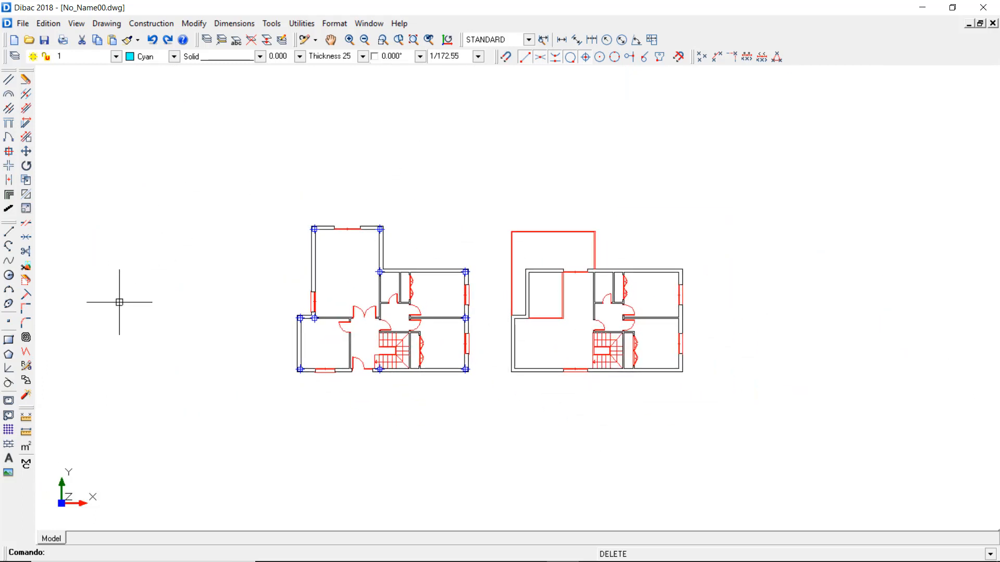
# Step: Load A3COVER from the Dibac Project 1 folder as the block to insert, with a scale of 100
pyautogui.click(9, 401)
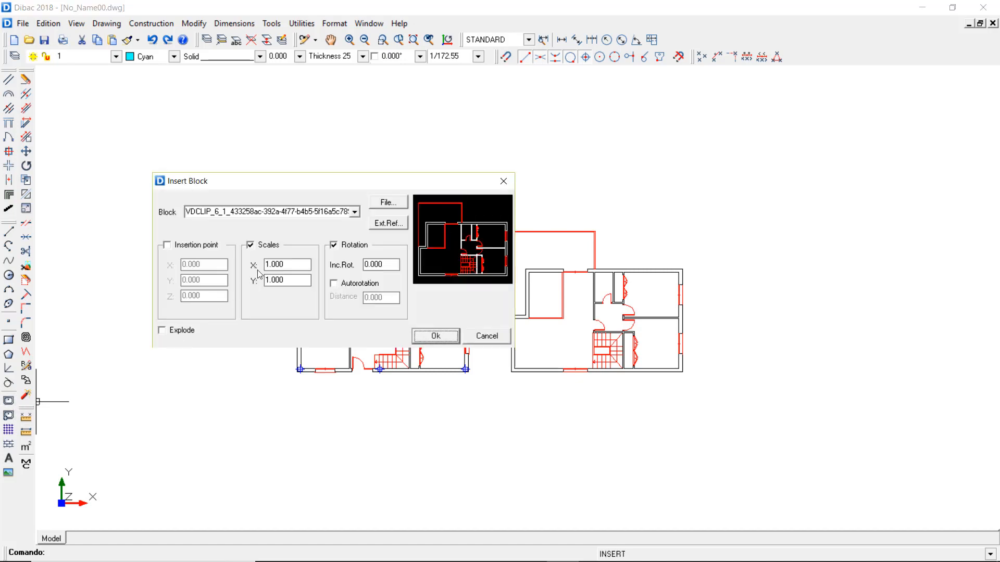
pyautogui.click(387, 207)
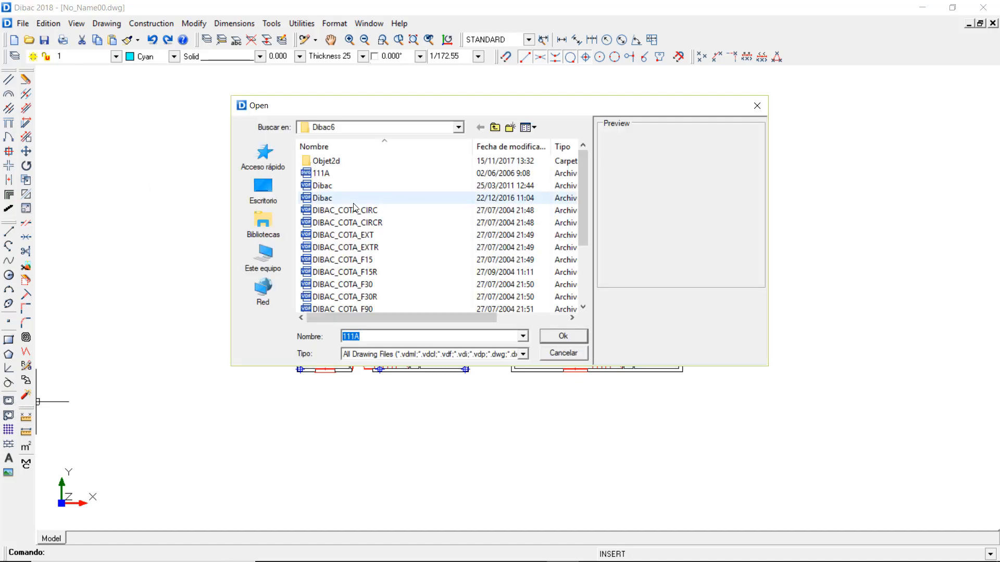
pyautogui.click(259, 198)
pyautogui.doubleClick(467, 255)
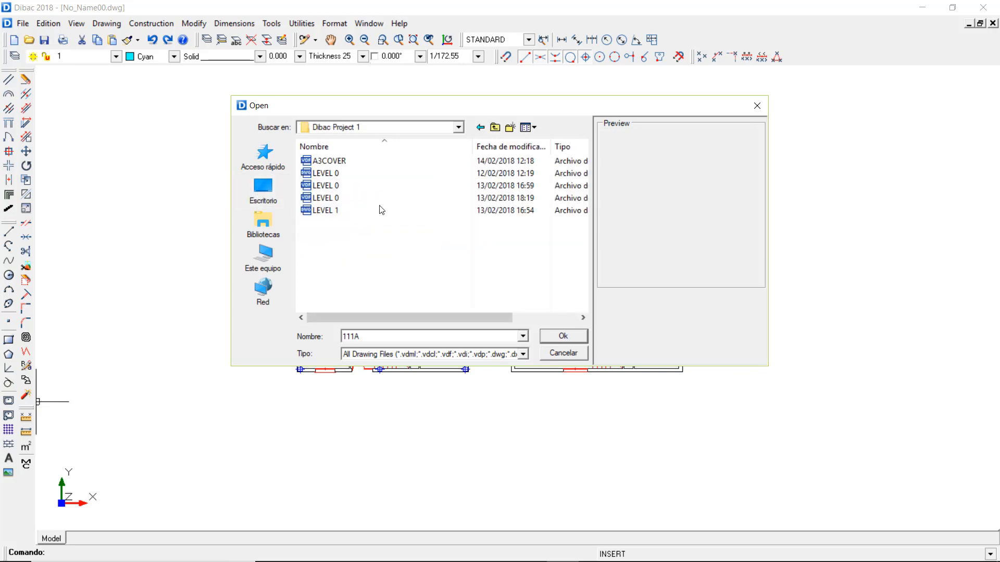
pyautogui.click(329, 161)
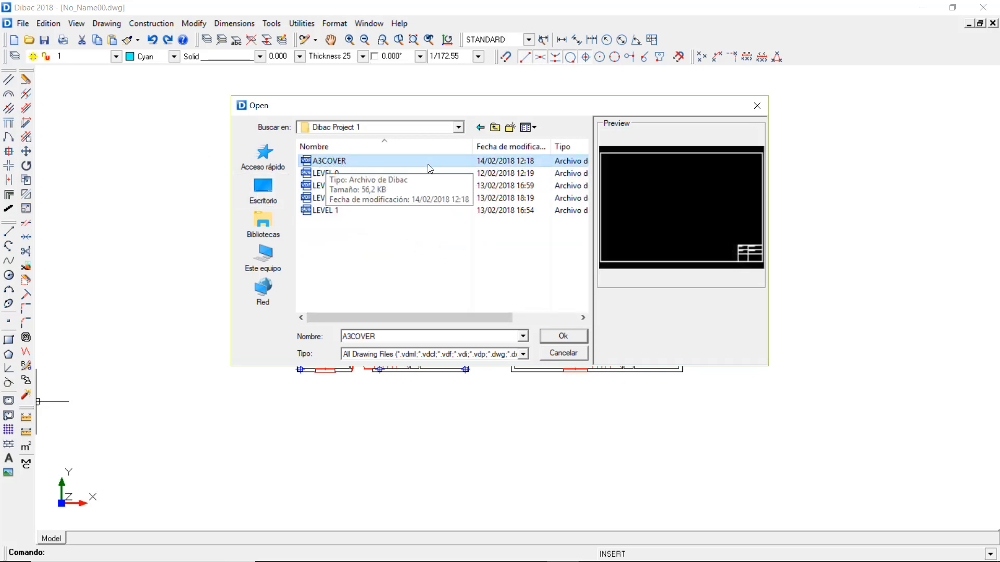
pyautogui.click(563, 335)
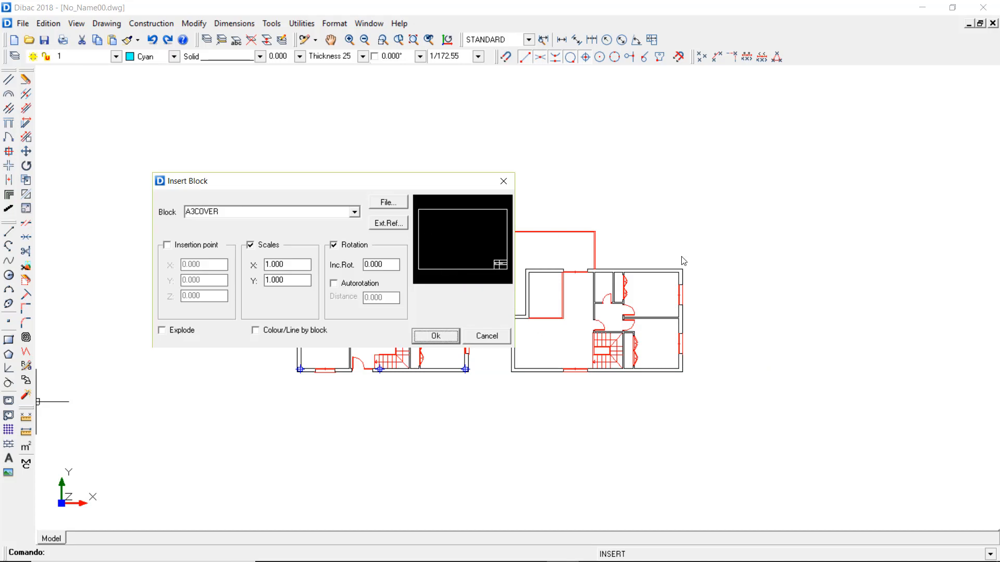
pyautogui.moveTo(303, 264); pyautogui.dragTo(242, 274)
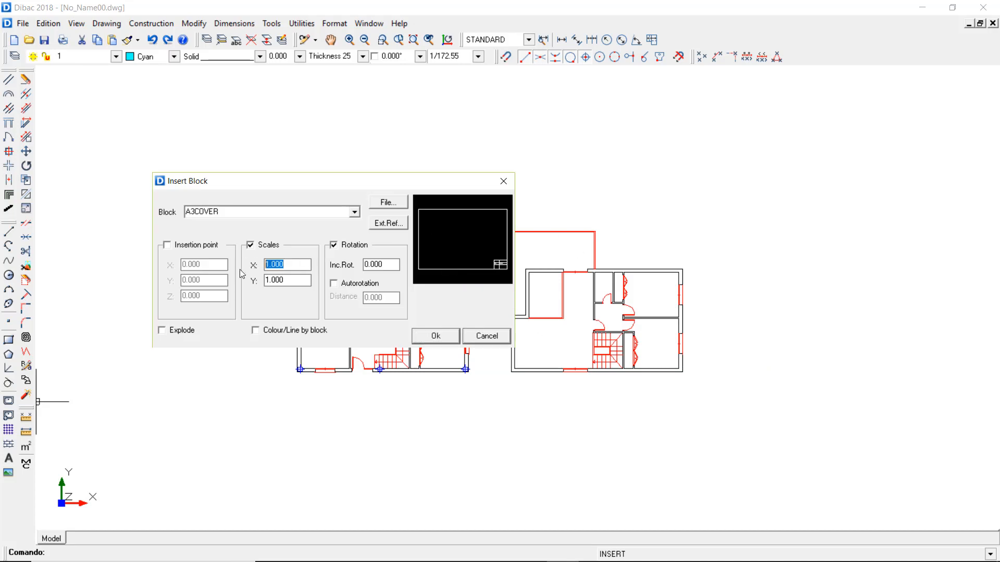
pyautogui.write('100')
pyautogui.click(436, 337)
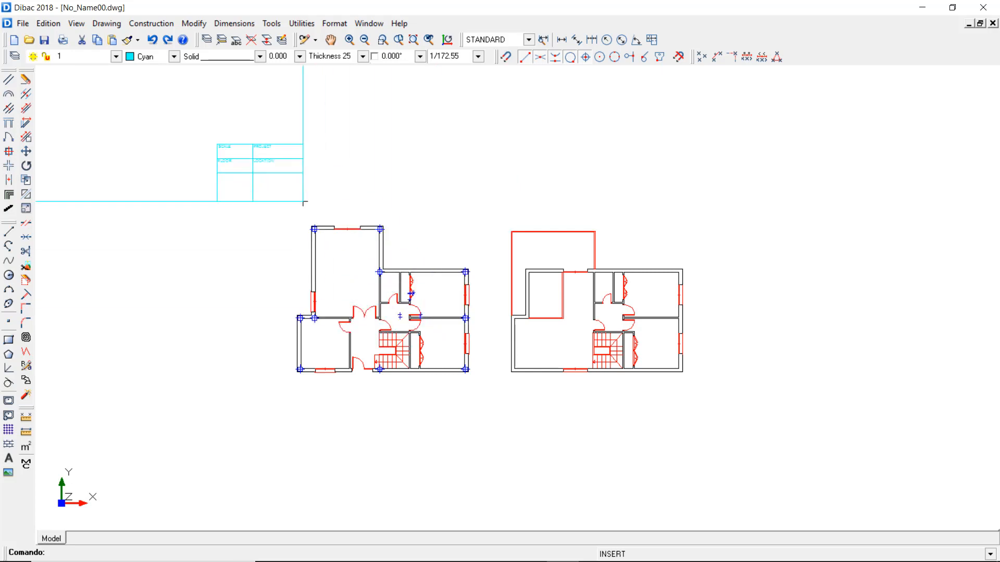
# Step: Set the drawing colour to white and place the A3COVER sheet frame around both floor plans
pyautogui.click(174, 58)
pyautogui.click(145, 147)
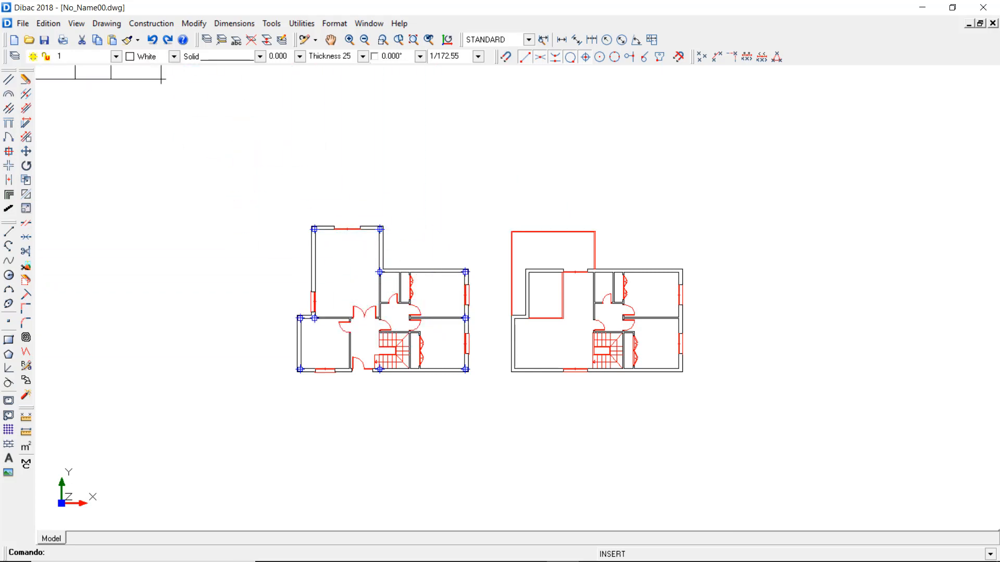
pyautogui.click(174, 57)
pyautogui.click(145, 127)
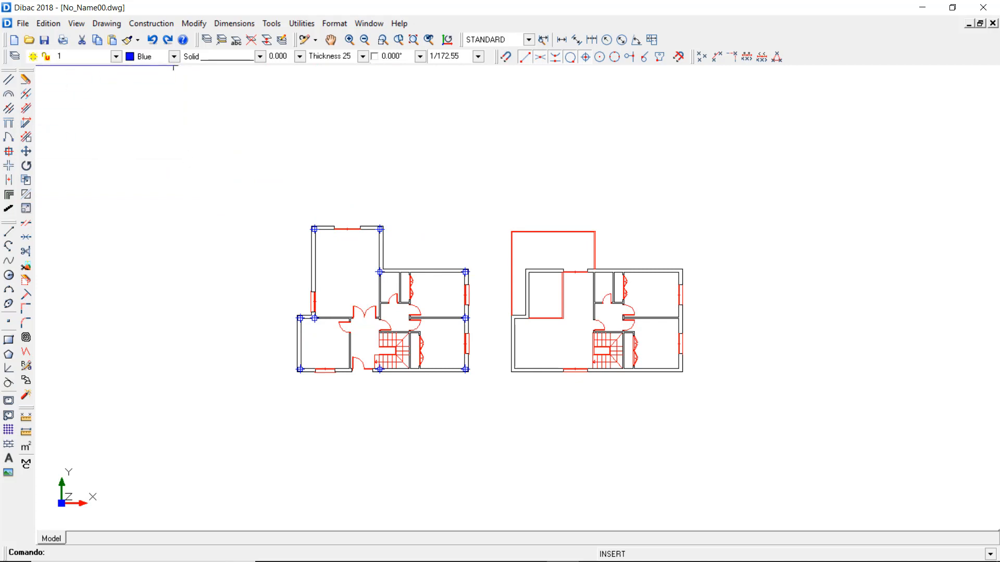
pyautogui.click(174, 56)
pyautogui.click(145, 147)
pyautogui.scroll(-1, 794, 480)
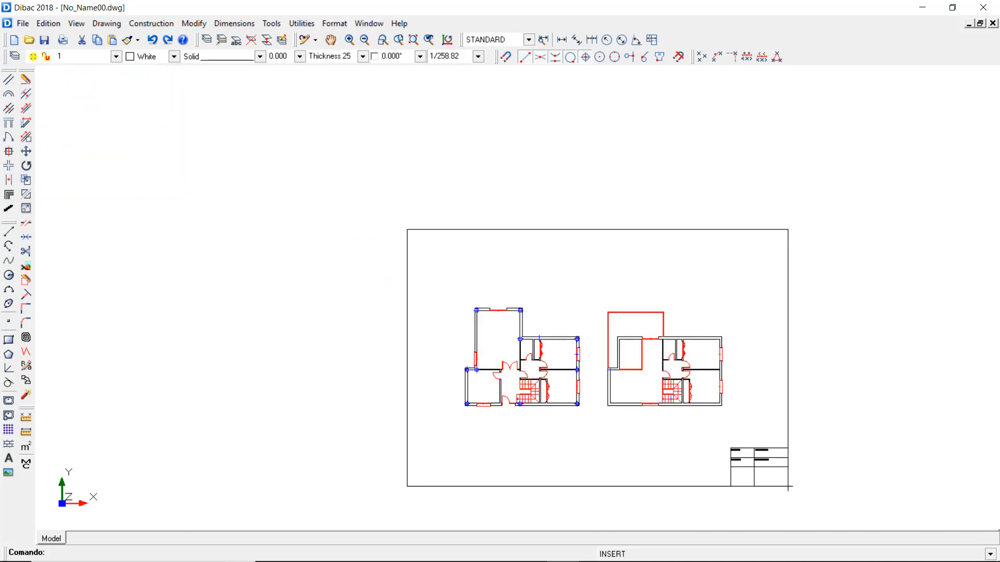
pyautogui.click(787, 487)
pyautogui.press('Escape')
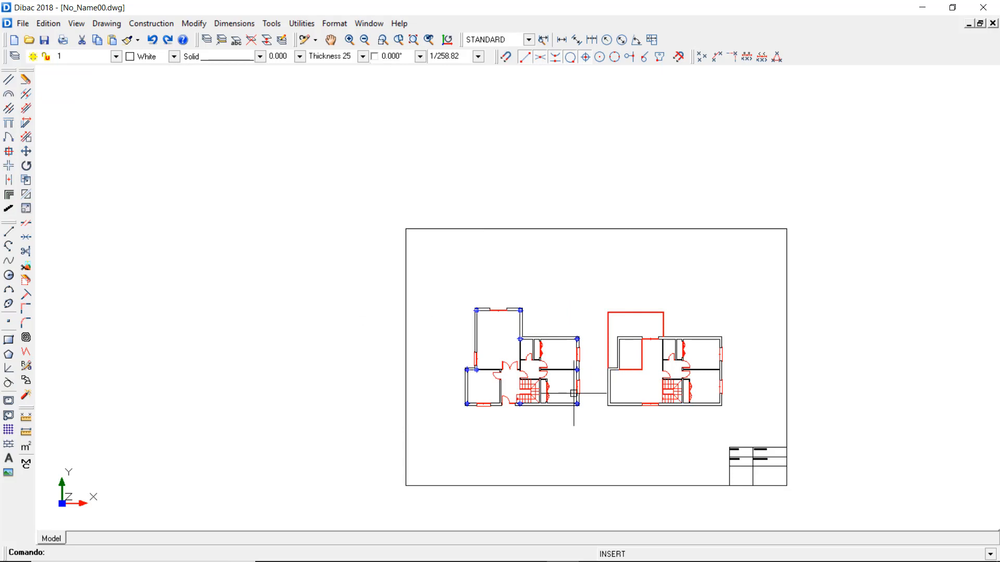
# Step: Open the print and page setup for the sheet with both floor plans
pyautogui.scroll(2, 676, 417)
pyautogui.moveTo(655, 393); pyautogui.dragTo(534, 331, button='middle')
pyautogui.scroll(-1, 547, 338)
pyautogui.scroll(2, 672, 423)
pyautogui.scroll(-2, 651, 414)
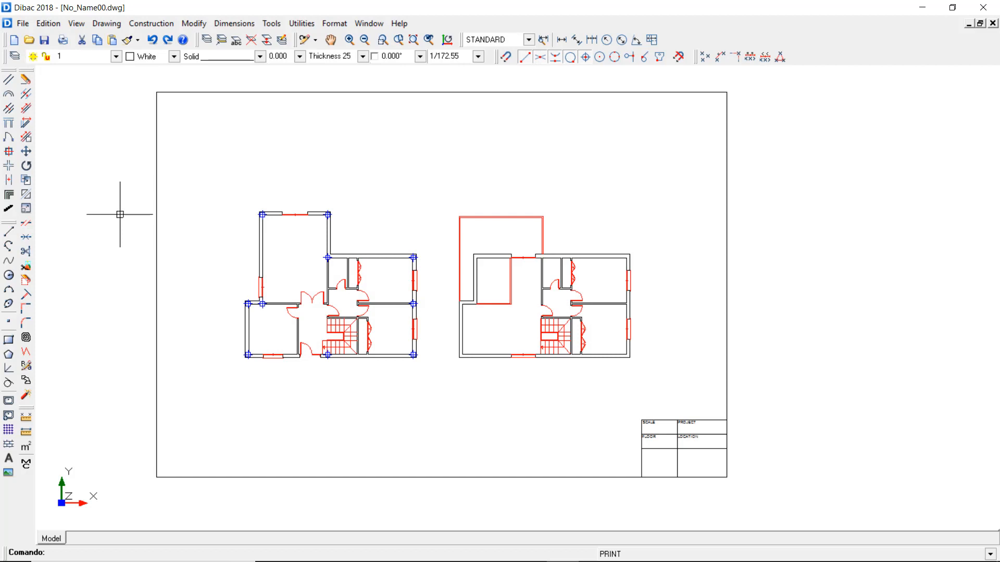
pyautogui.click(21, 24)
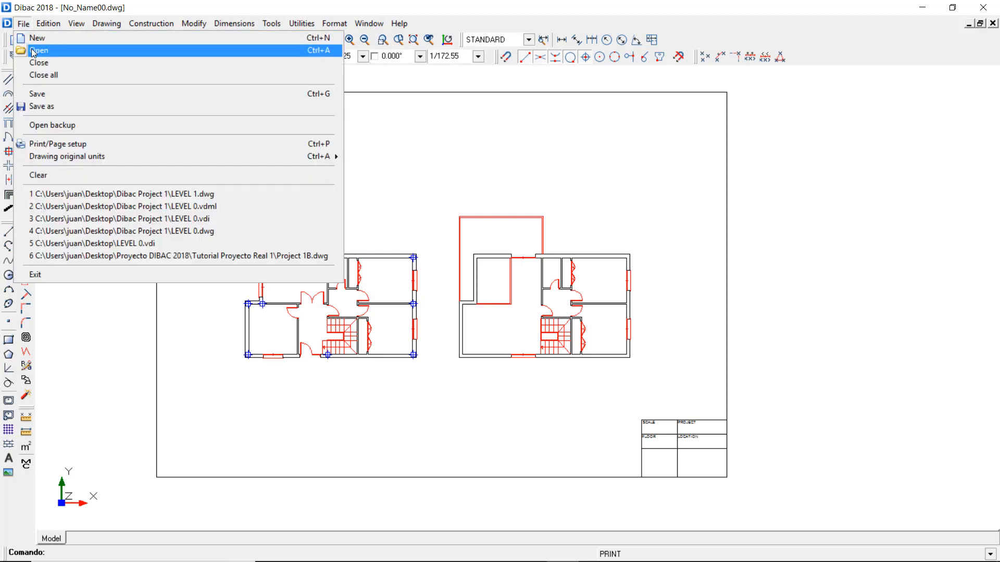
pyautogui.click(54, 144)
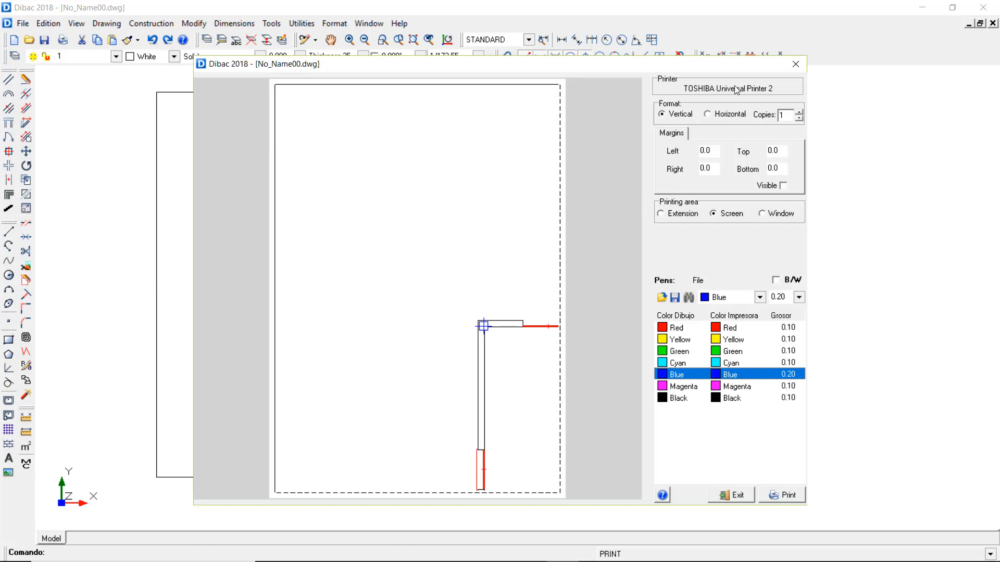
# Step: Check the TOSHIBA Universal Printer 2 selection and its properties, and return to the page setup without changing the printer
pyautogui.click(714, 88)
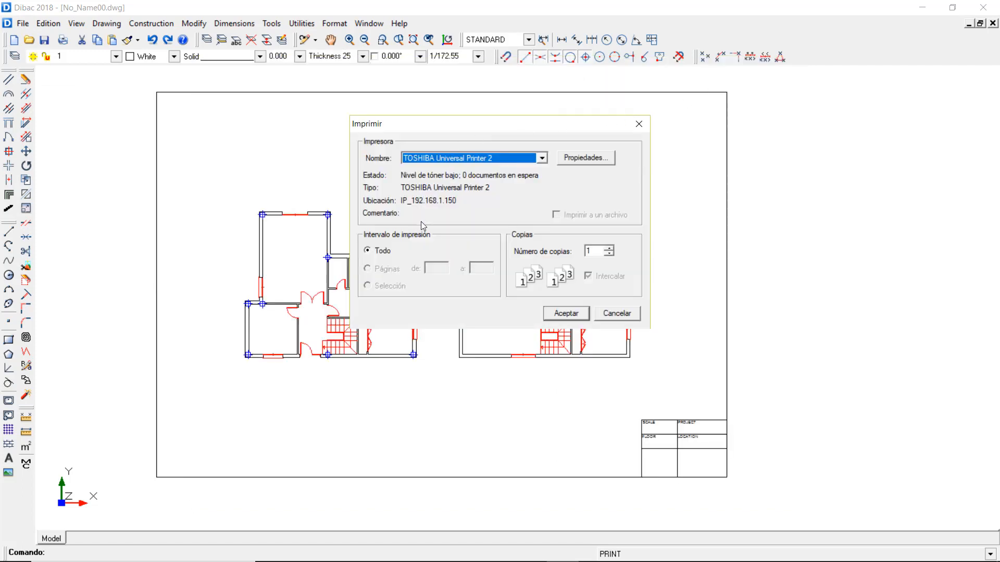
pyautogui.click(585, 157)
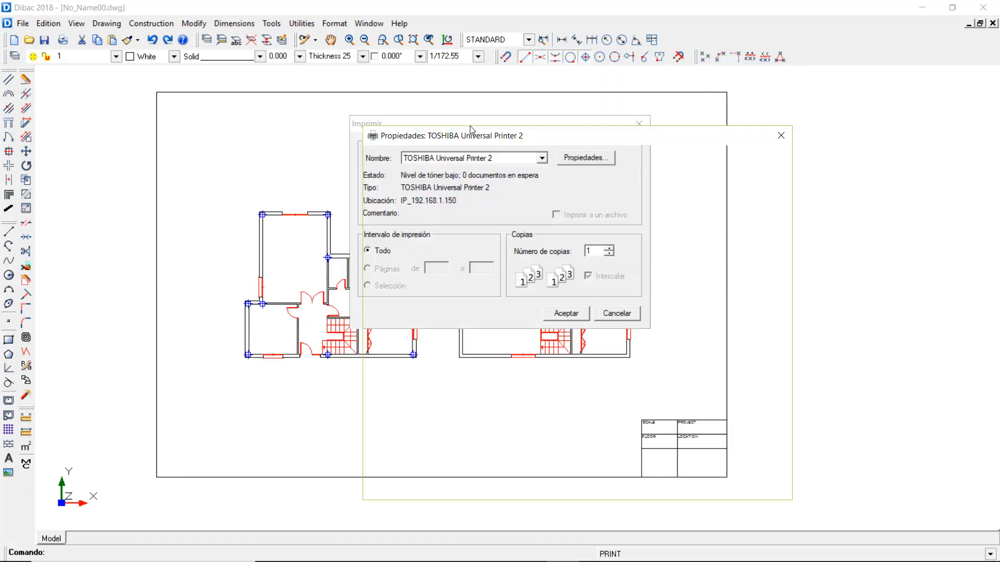
pyautogui.click(723, 489)
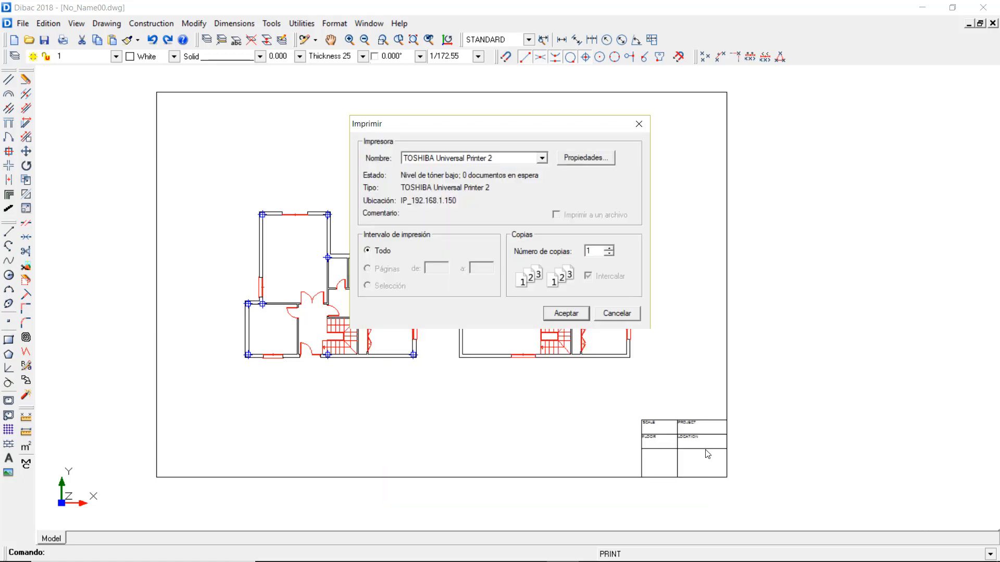
pyautogui.click(625, 313)
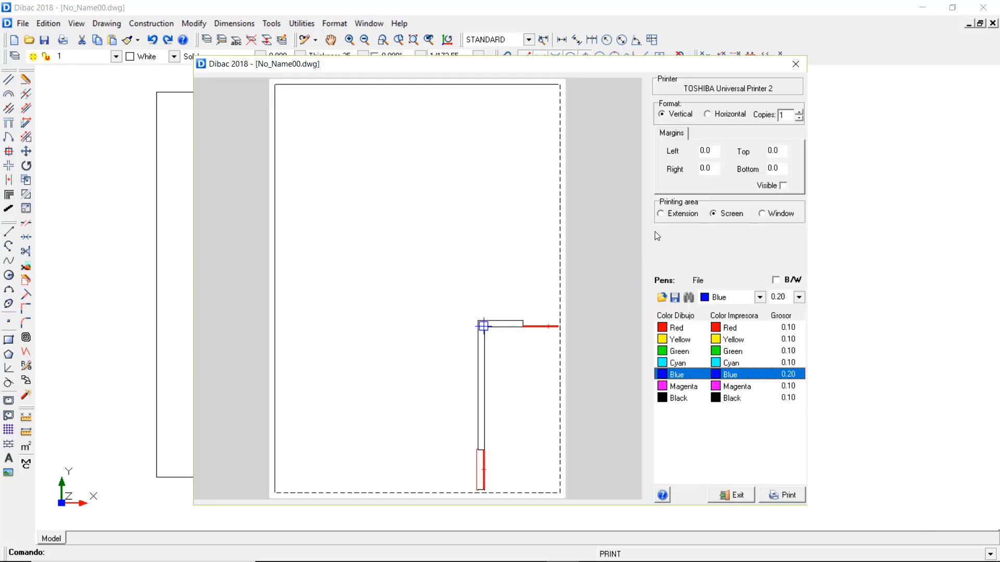
# Step: Set the page format to horizontal with the drawing extension as printing area, and choose a print scale of 1/150
pyautogui.click(708, 115)
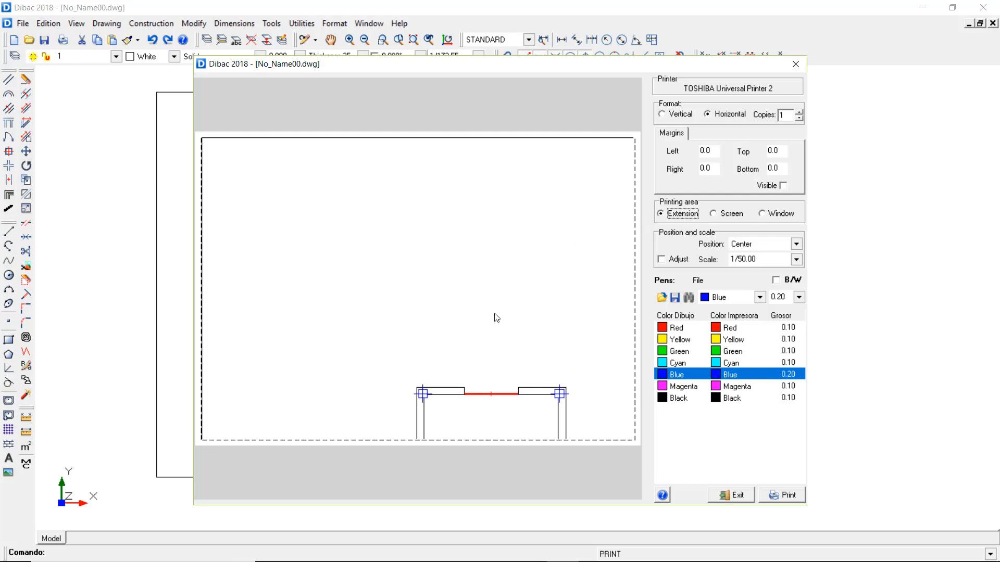
pyautogui.click(795, 258)
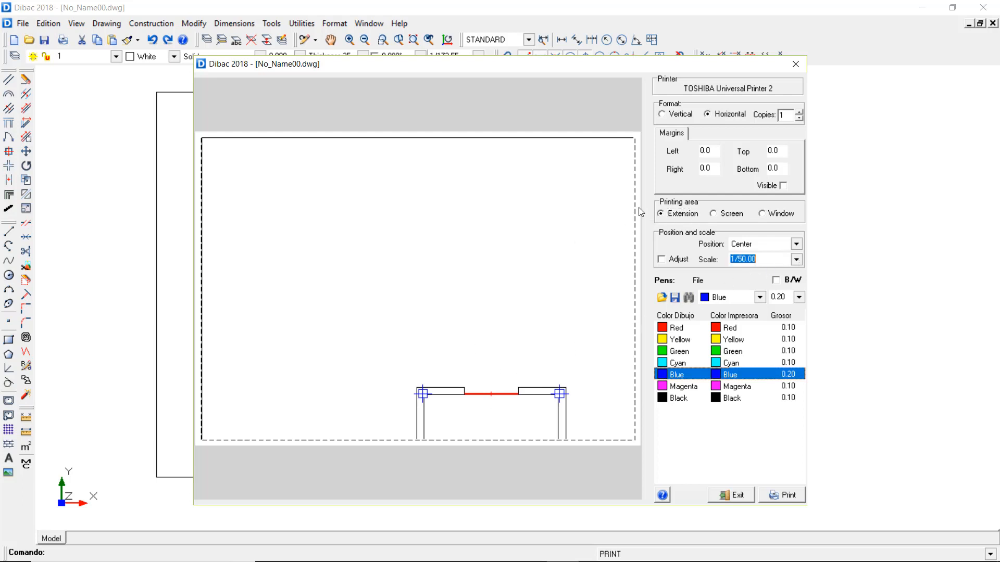
pyautogui.click(796, 259)
pyautogui.click(766, 320)
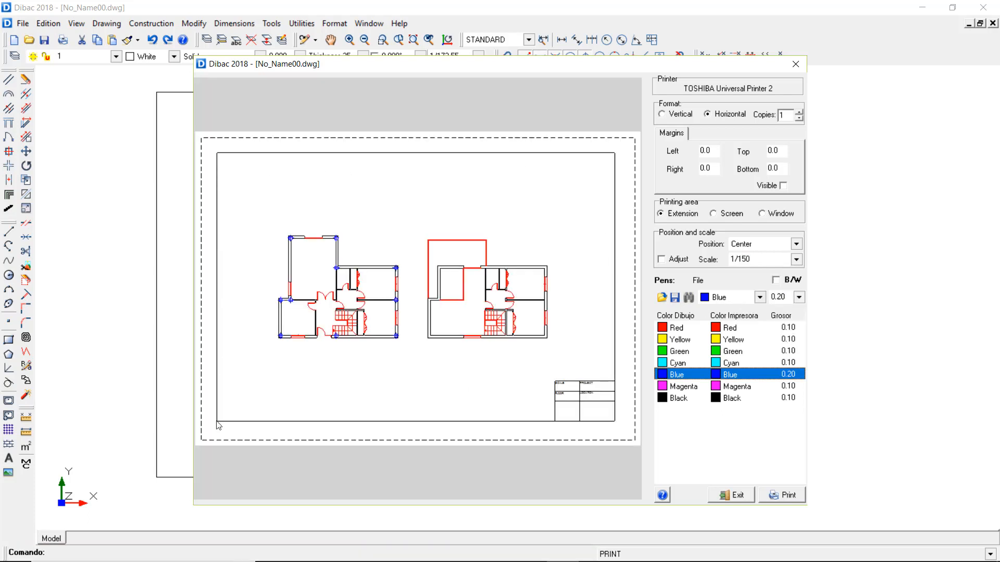
# Step: Change the print scale to 1/145 so the sheet frame fills more of the page
pyautogui.click(760, 259)
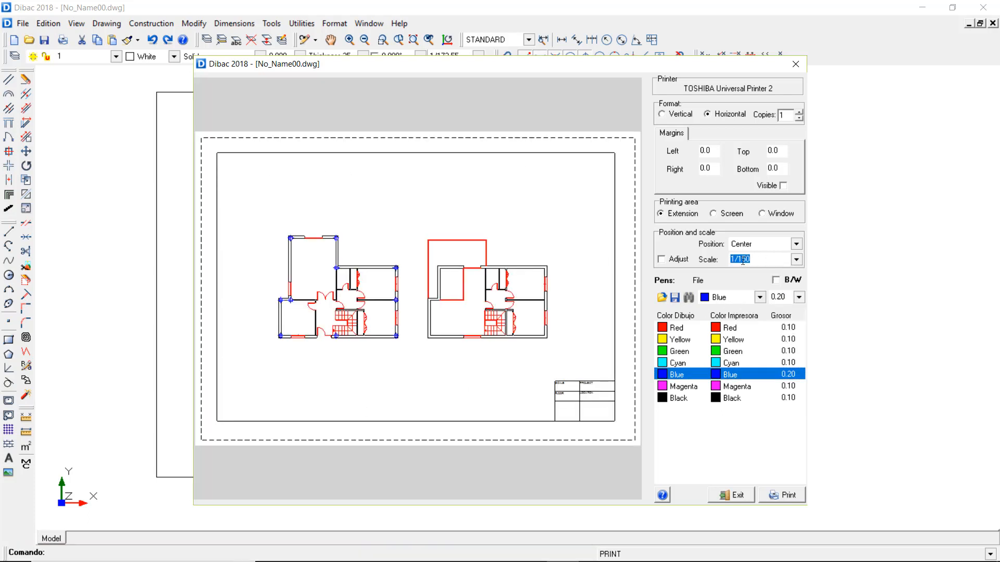
pyautogui.moveTo(742, 260); pyautogui.dragTo(756, 259)
pyautogui.press('Return')
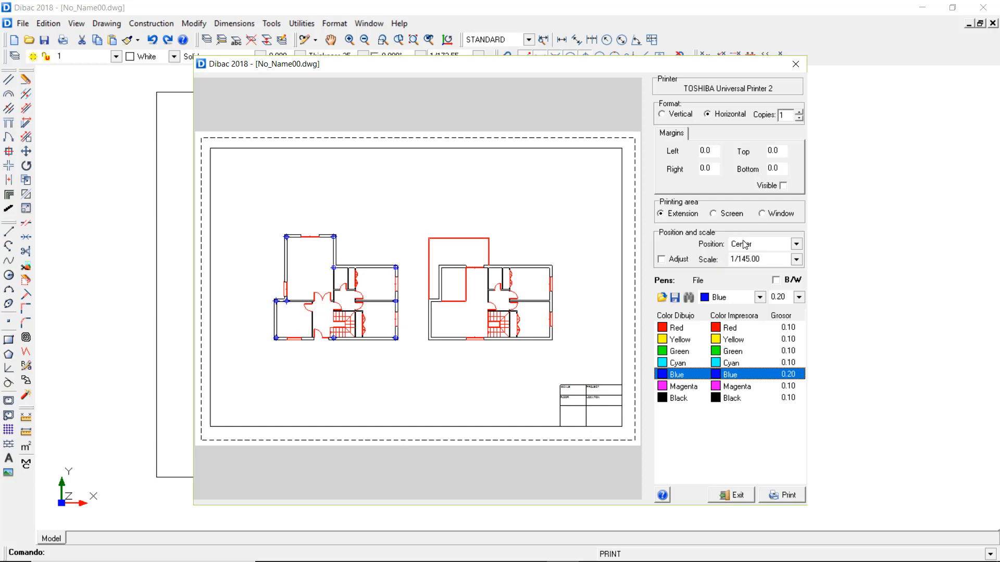
# Step: Preview the sheet in black and white and switch back to colour printing
pyautogui.click(776, 280)
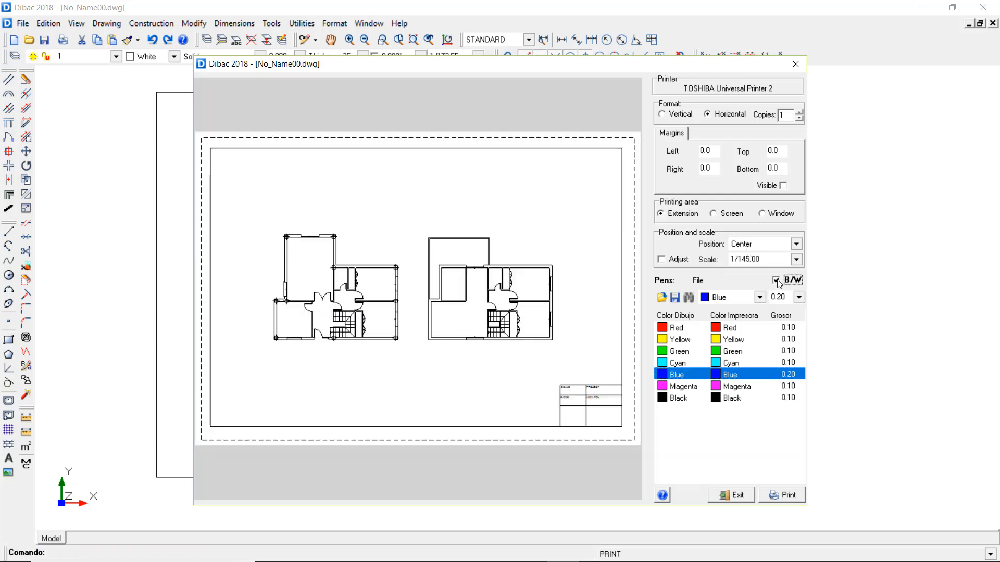
pyautogui.click(776, 281)
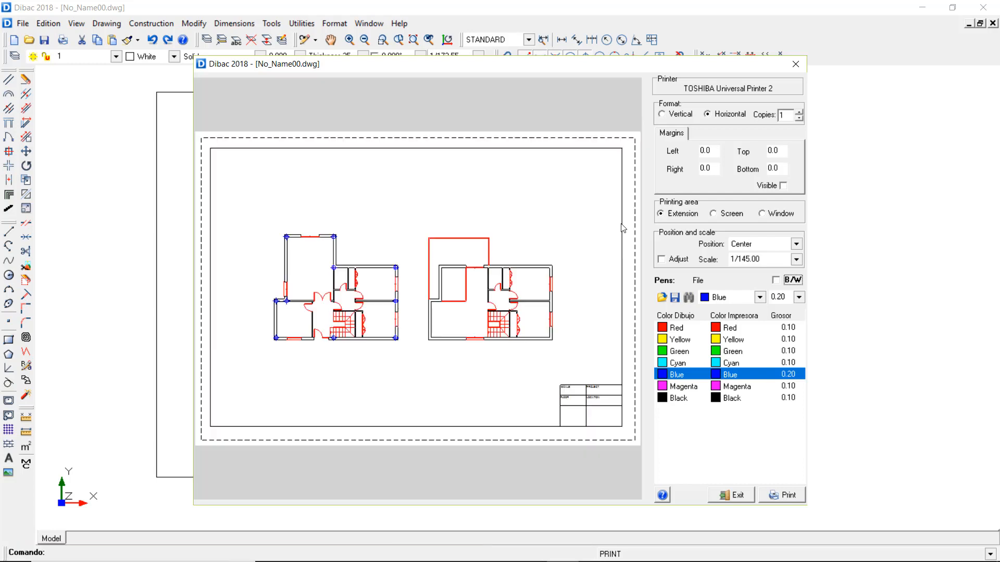